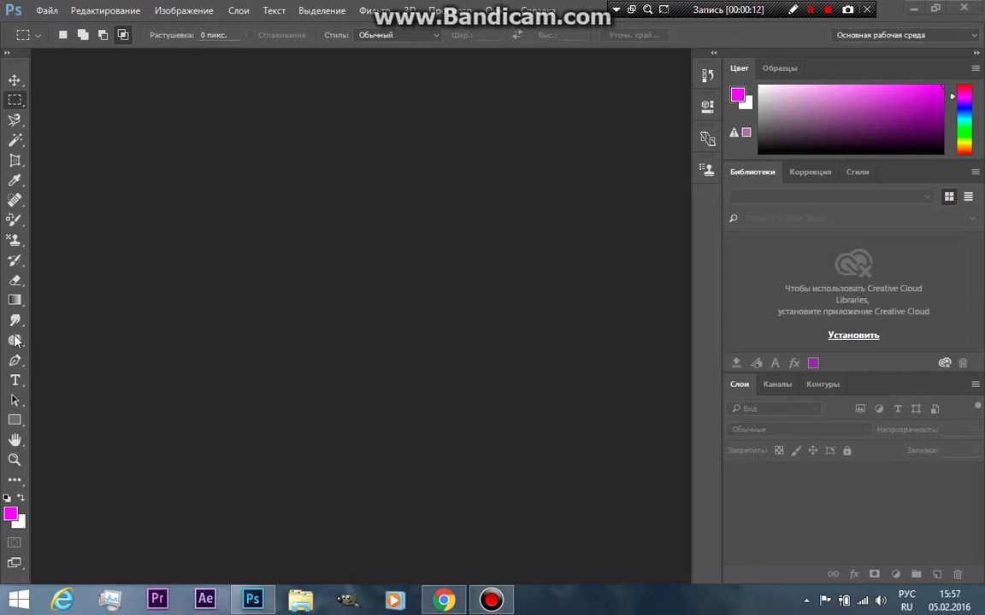
Step: Open nochnoe_more_skachat_1920x1200.jpg via File > Open, accepting the colour profile prompt
left_click(44, 11)
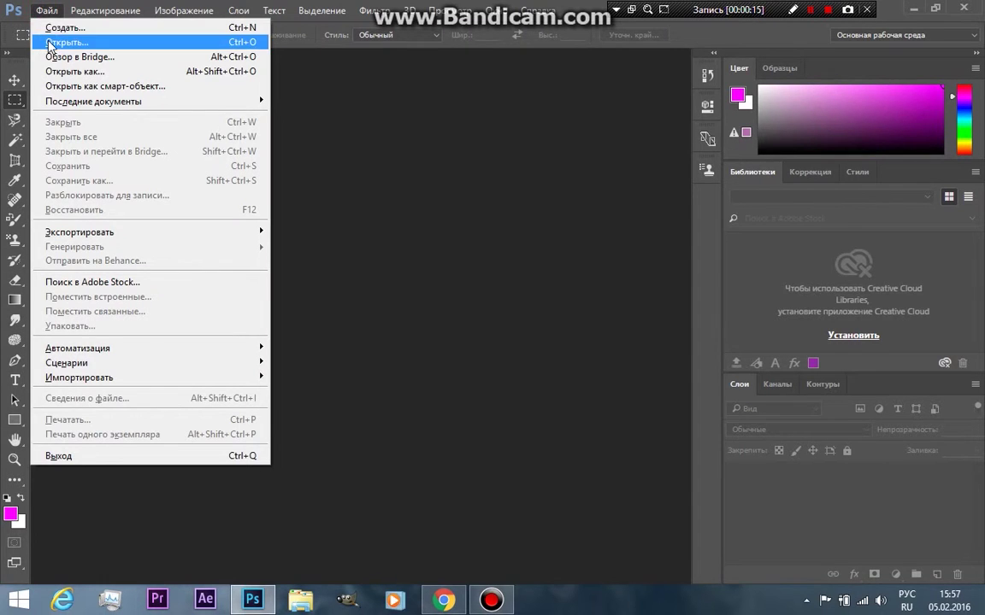
left_click(49, 42)
left_click_drag(418, 142, 421, 278)
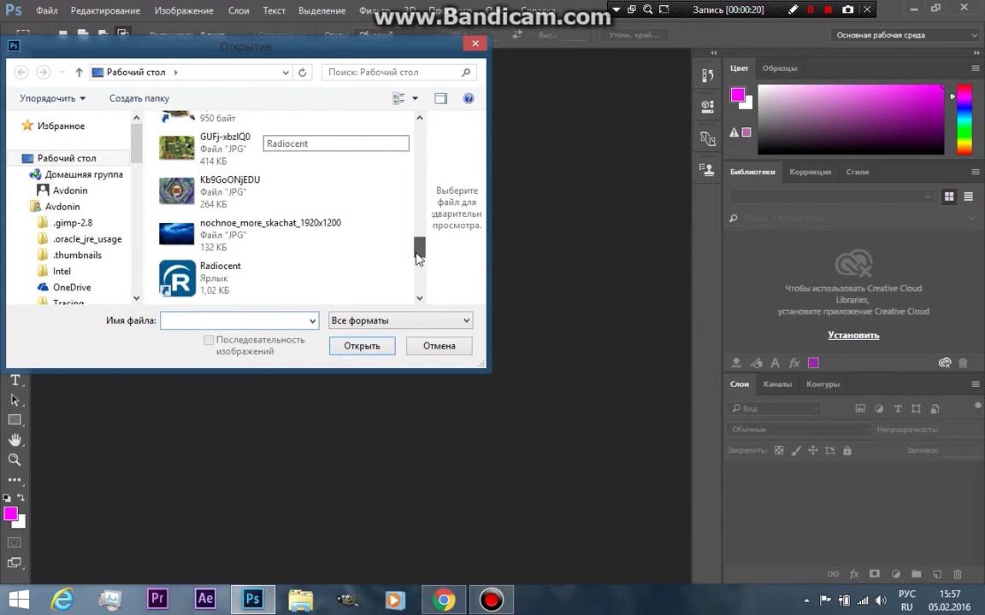
left_click_drag(422, 278, 419, 246)
double_click(293, 286)
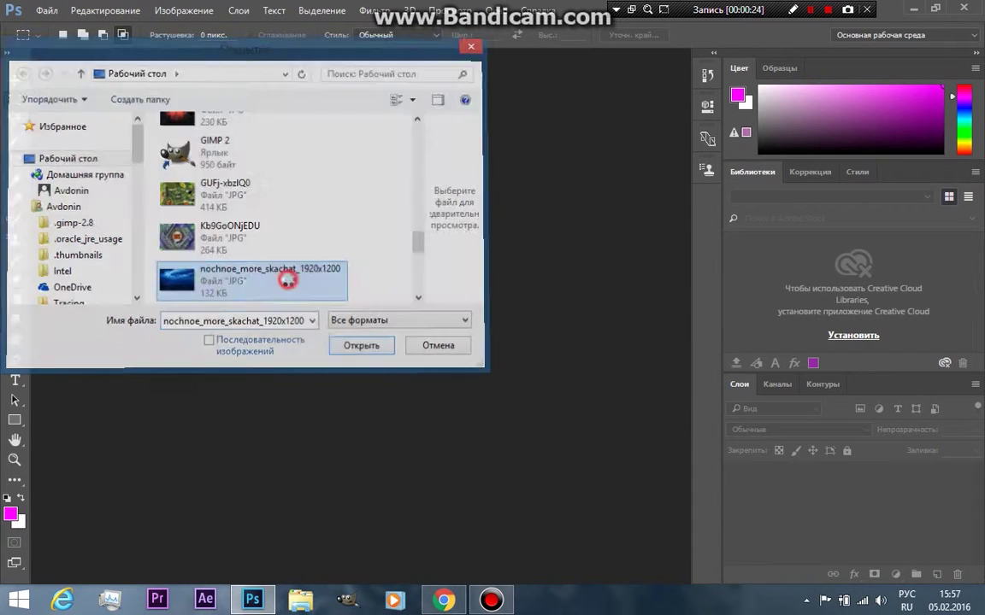
left_click(581, 317)
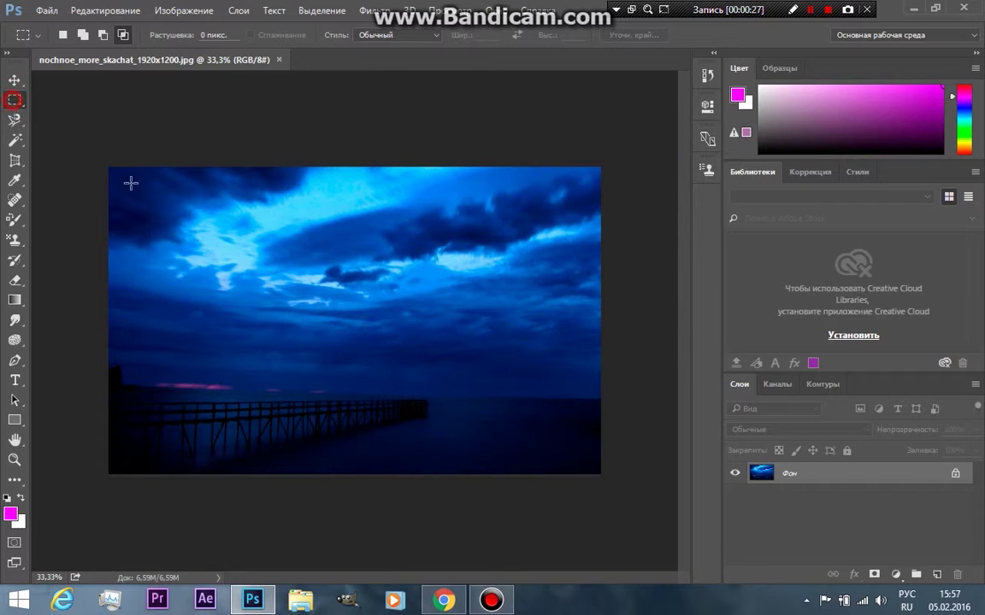
Step: Select a rectangle of the cloudy sky and copy it
left_click_drag(156, 178, 516, 329)
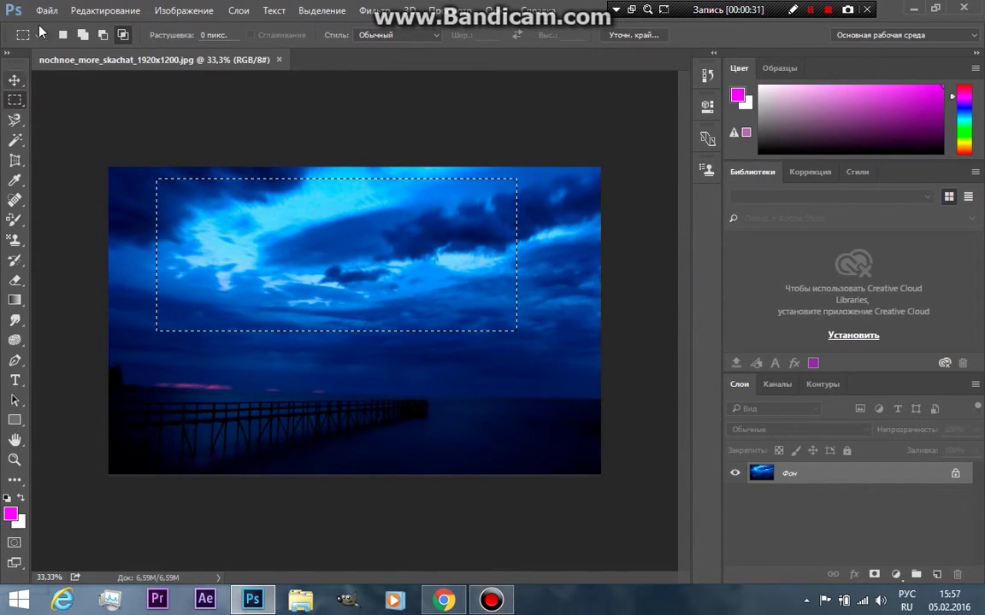
left_click(105, 10)
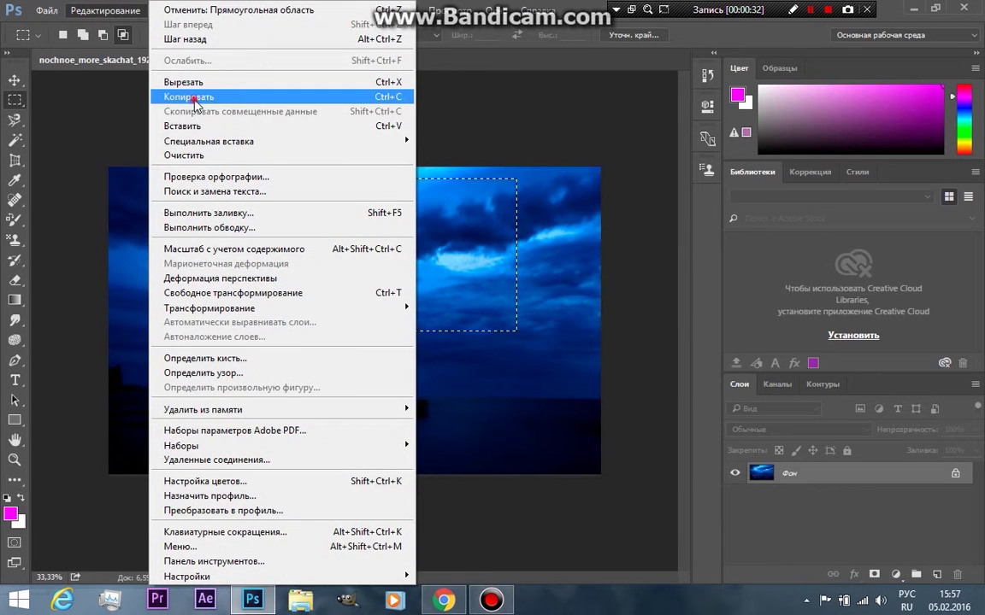
left_click(189, 97)
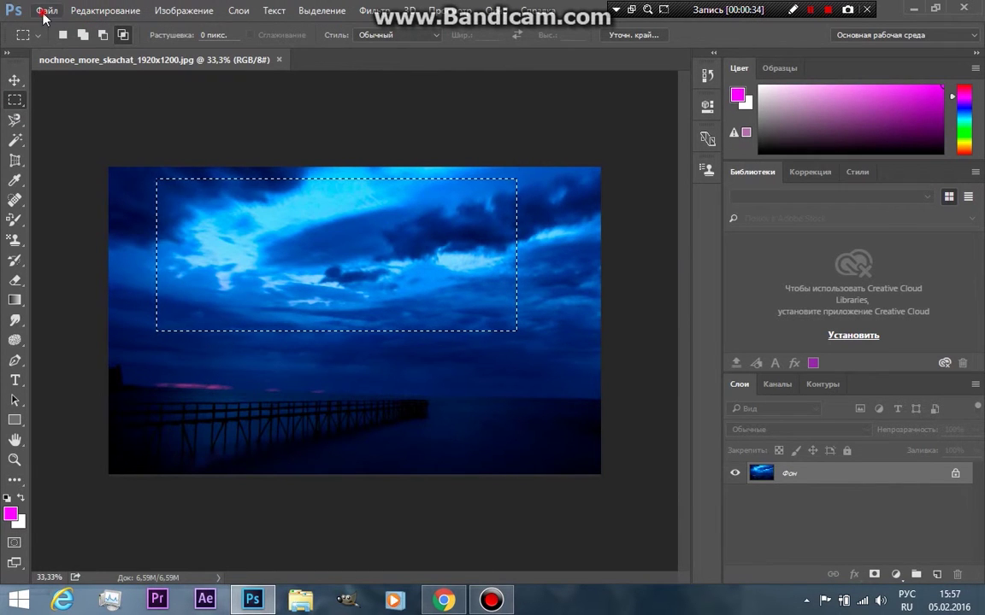
Step: Create a clipboard-sized 1407×597 document, paste the clouds, and select the whole image
left_click(46, 10)
left_click(60, 29)
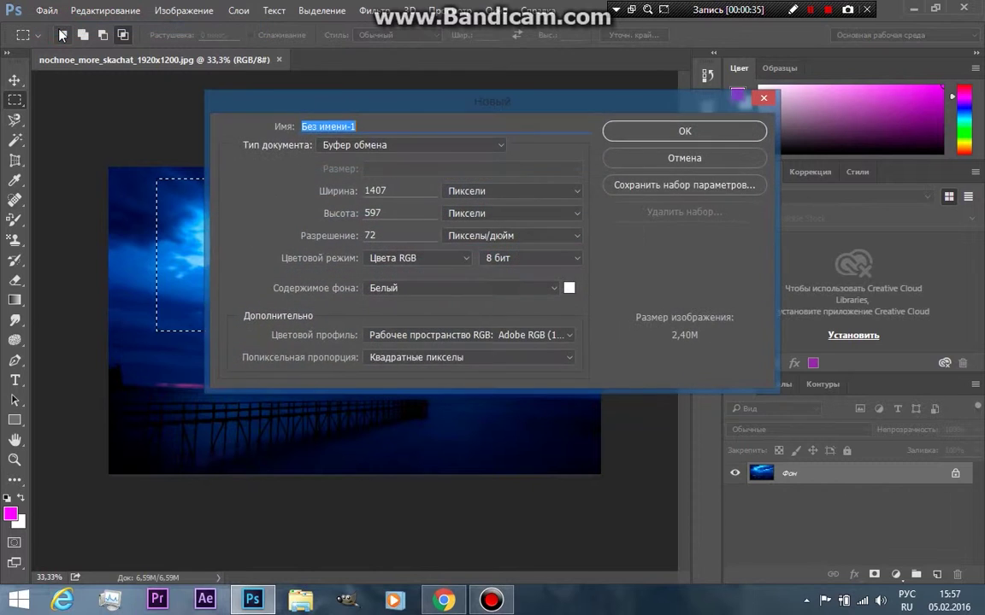
left_click(623, 126)
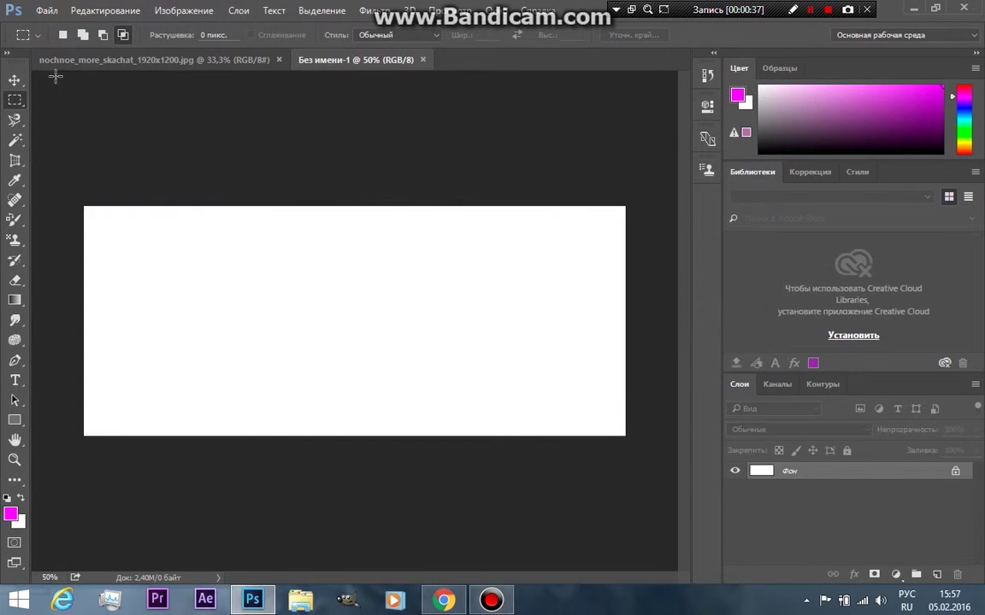
left_click(73, 12)
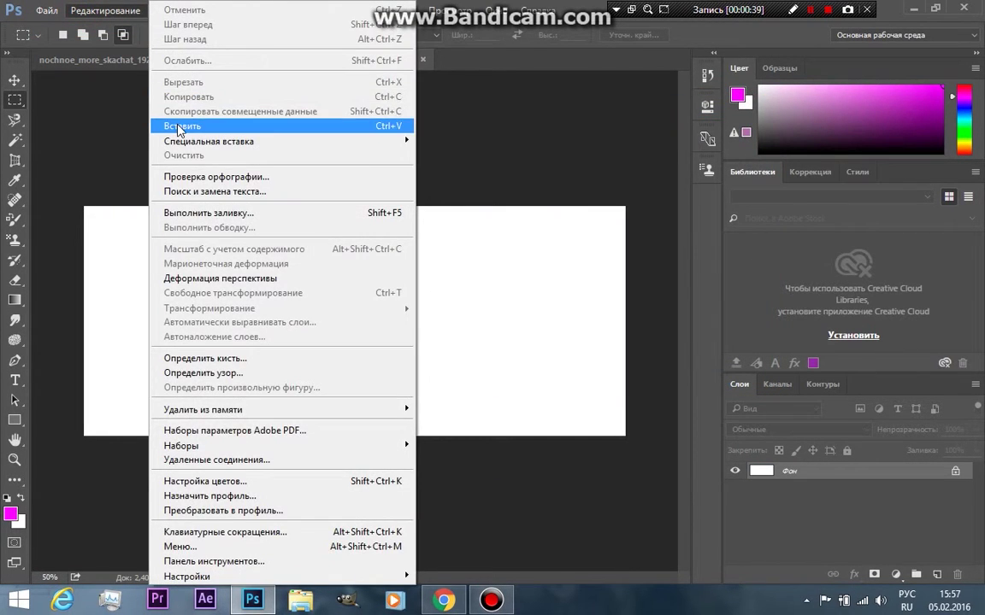
left_click(175, 126)
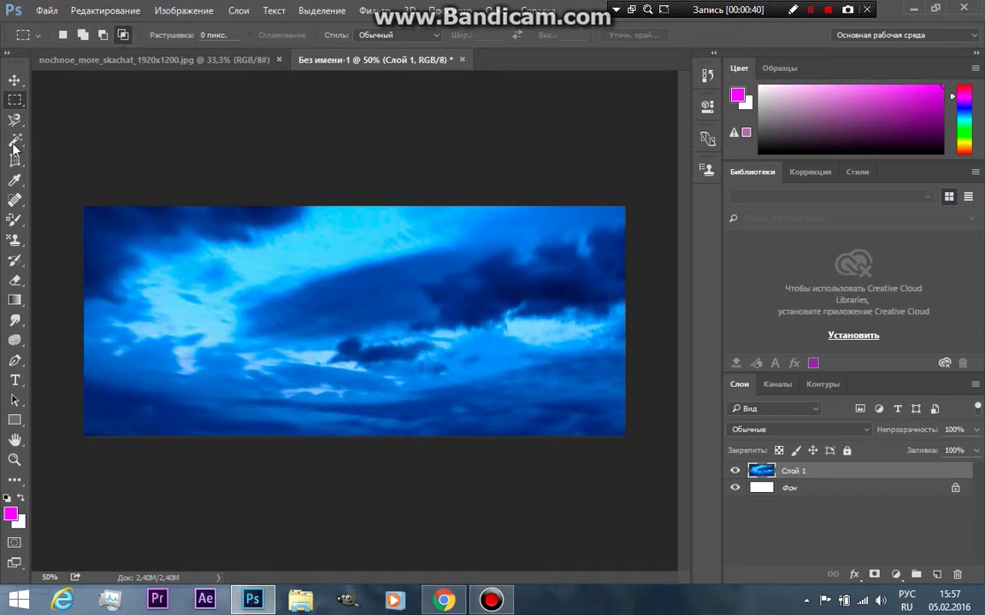
left_click_drag(64, 158, 779, 455)
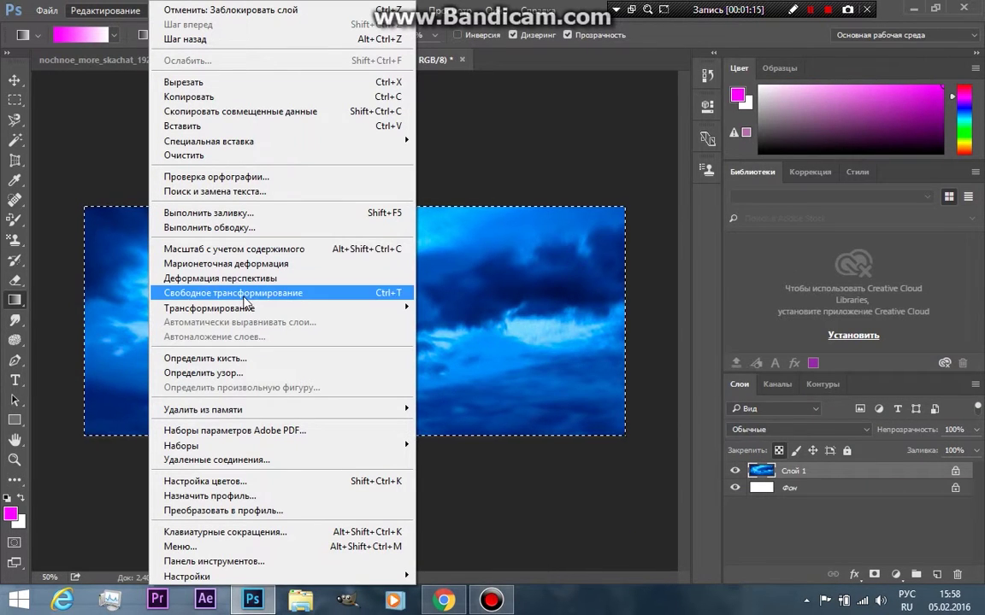
Step: Define the selected clouds as pattern 'Узор 1', then start a new document
left_click(243, 375)
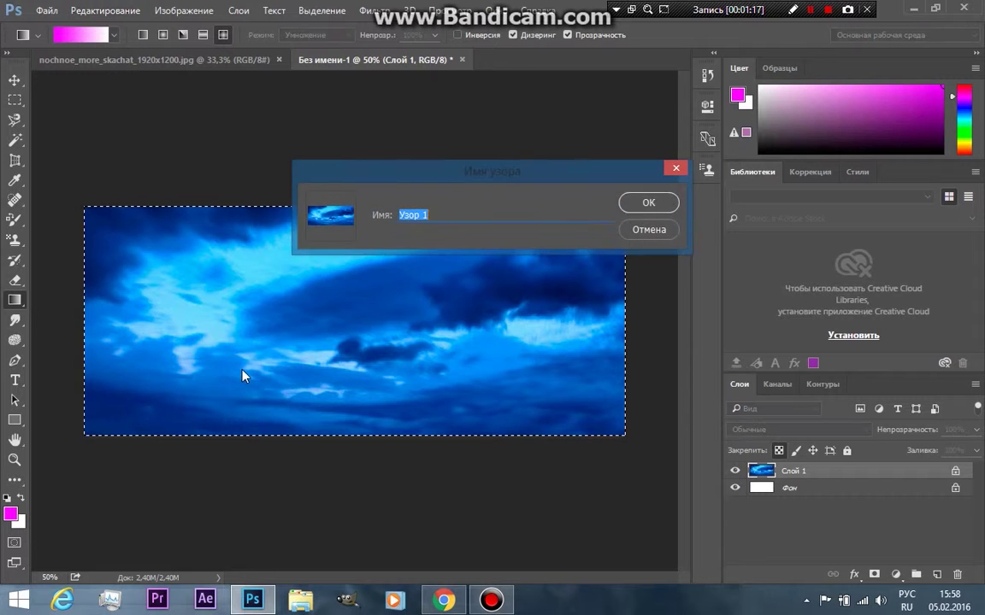
left_click(647, 202)
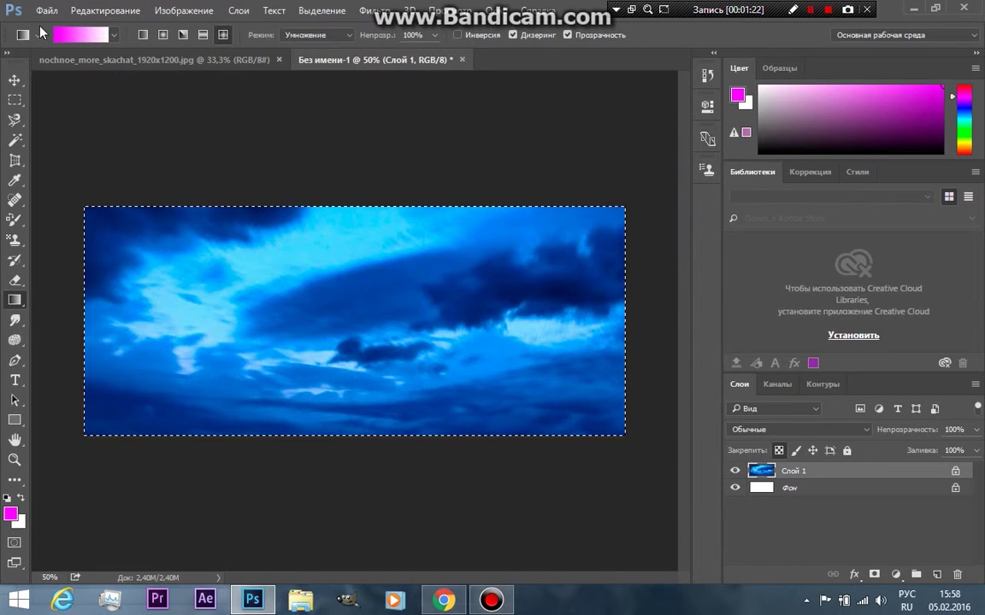
left_click(47, 10)
left_click(67, 28)
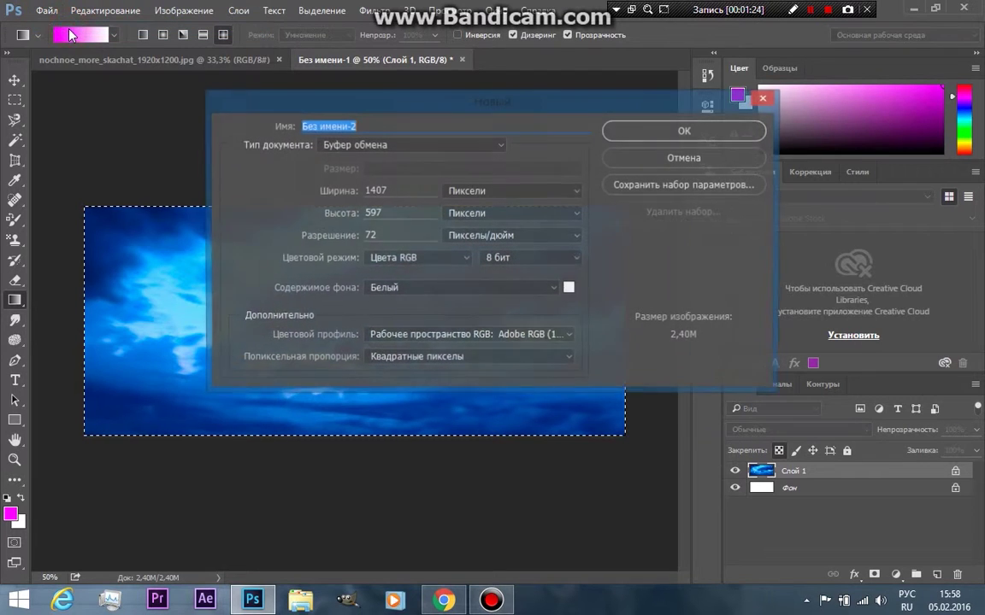
Step: Create a blank white document 3999 pixels wide and 5999 pixels high
double_click(394, 192)
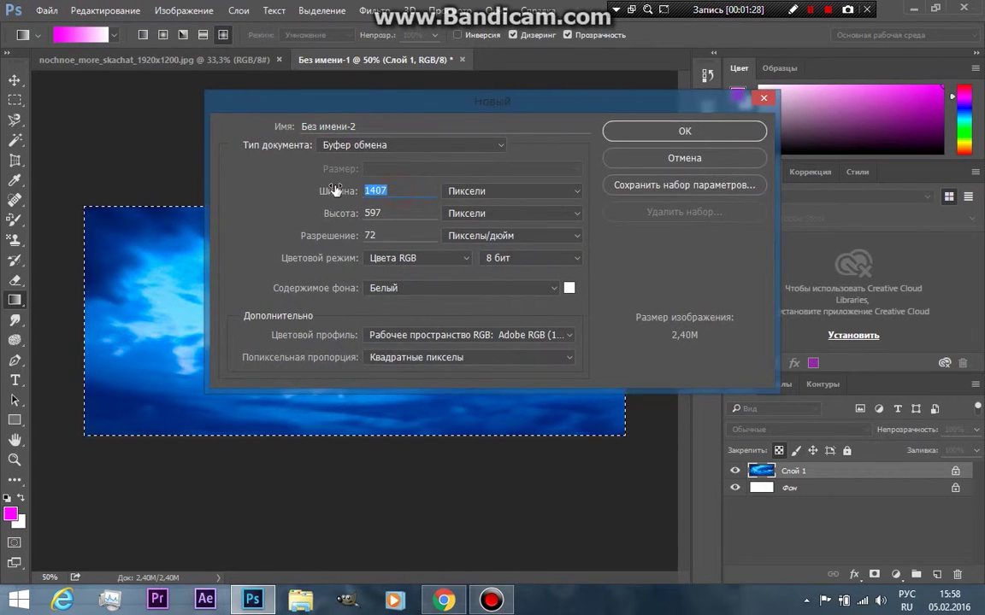
type("30")
key("BackSpace")
type("9999")
left_click(389, 214)
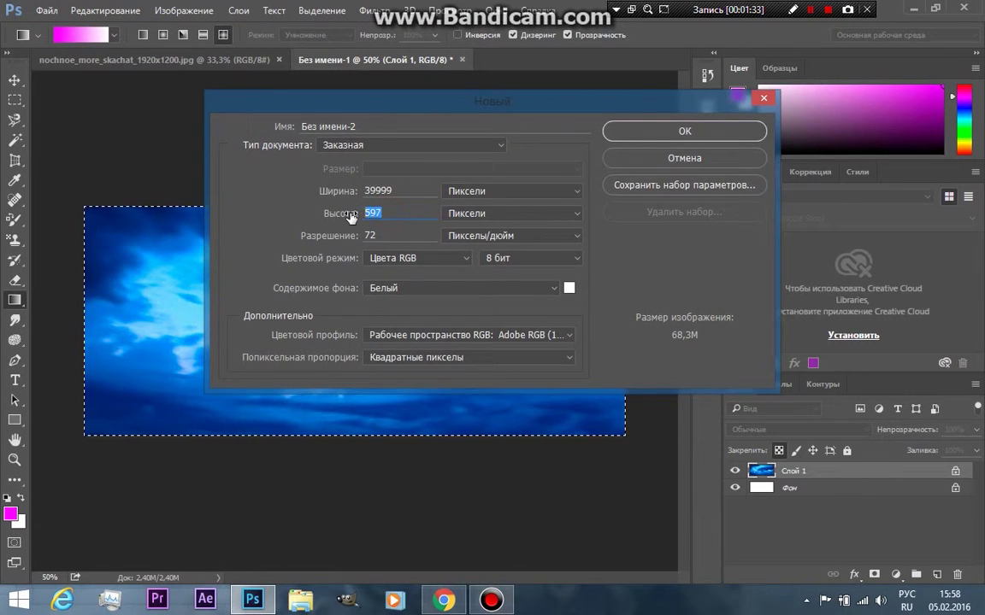
type("5999")
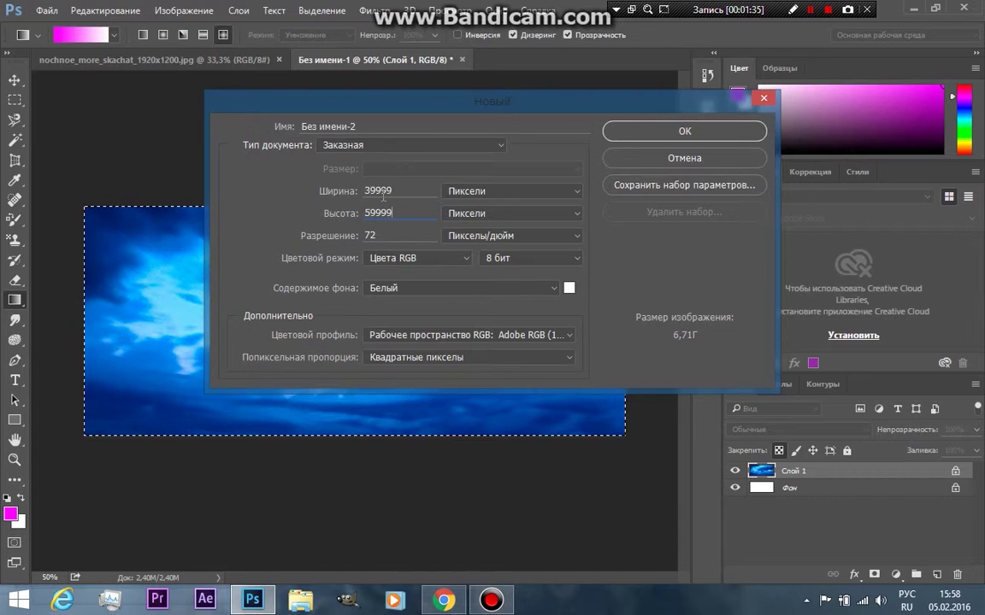
left_click(398, 191)
left_click(397, 213)
key("BackSpace")
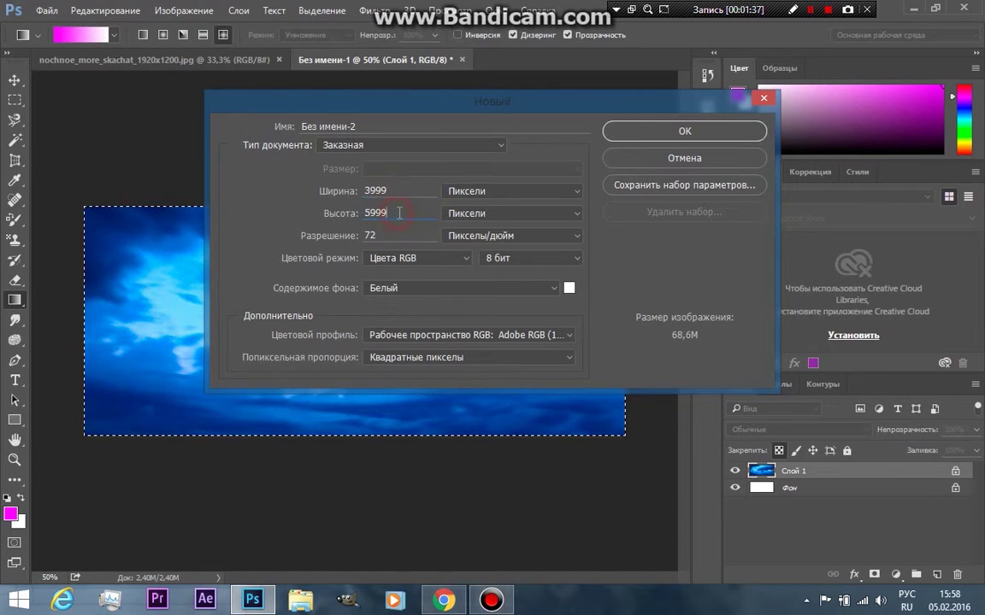
left_click(651, 132)
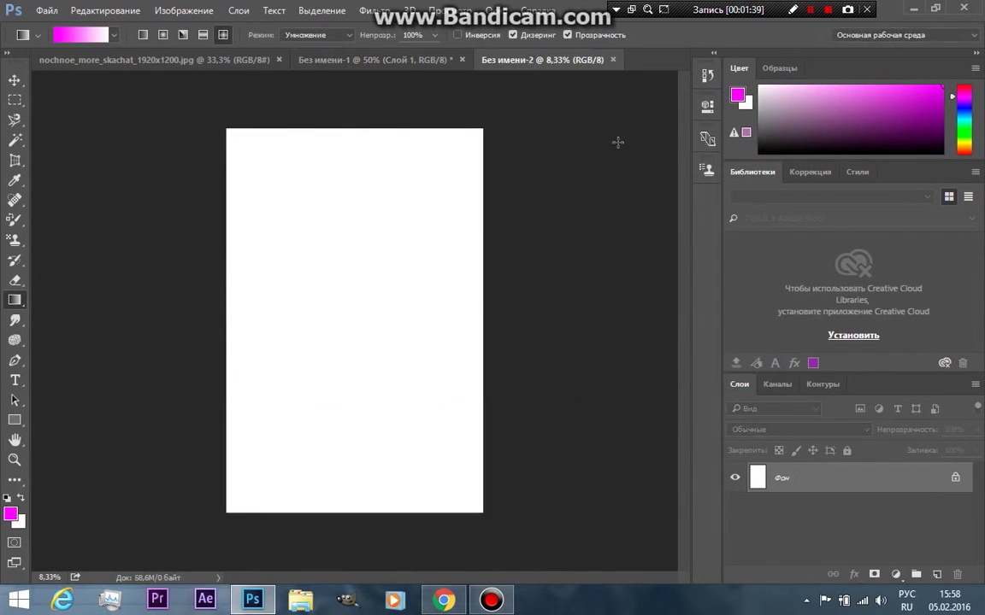
right_click(15, 302)
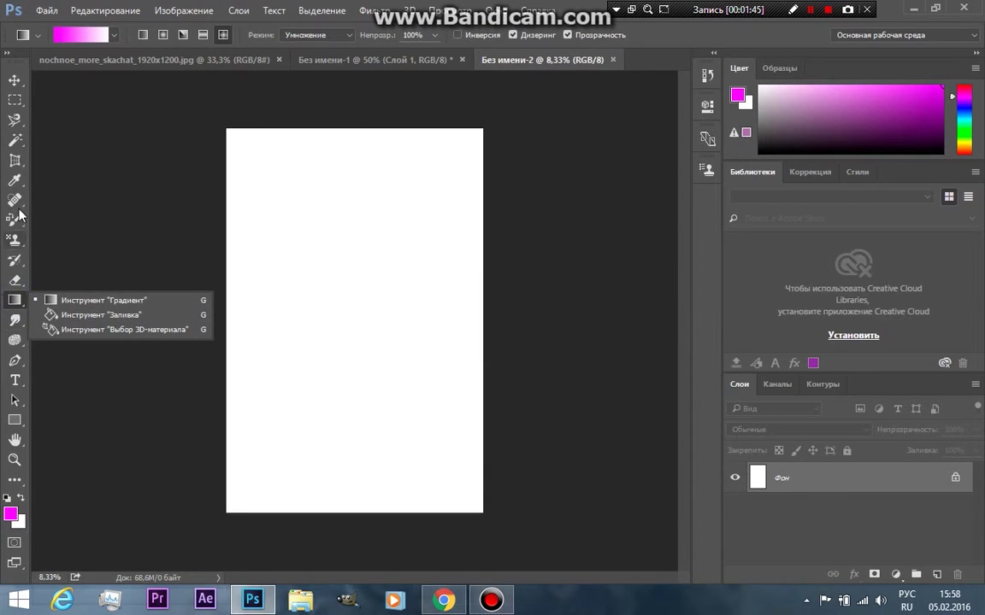
Step: Scribble strokes on the canvas with the Pattern Stamp using the blue cloud pattern
left_click(14, 242, "alt")
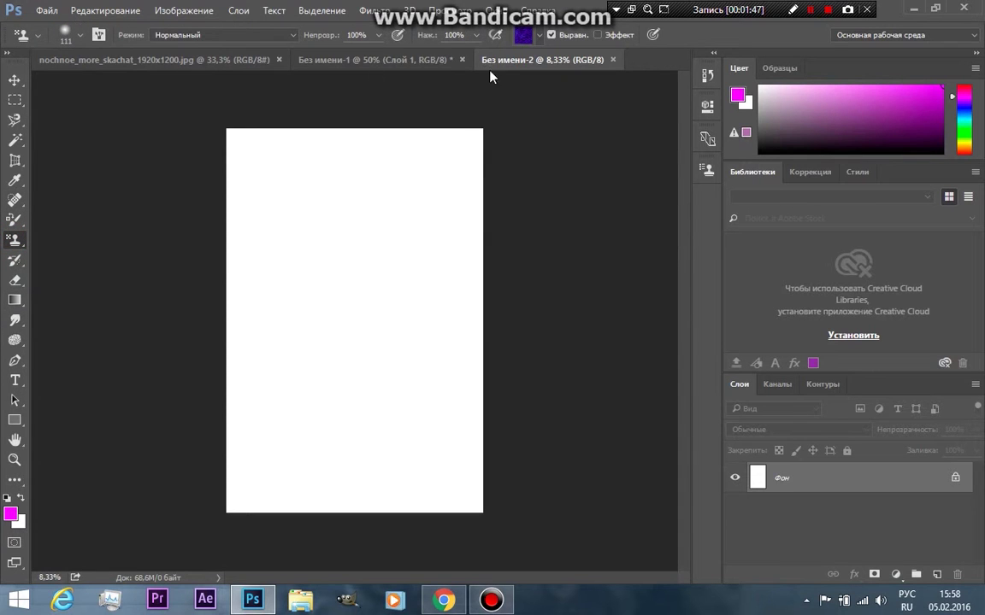
left_click(538, 37)
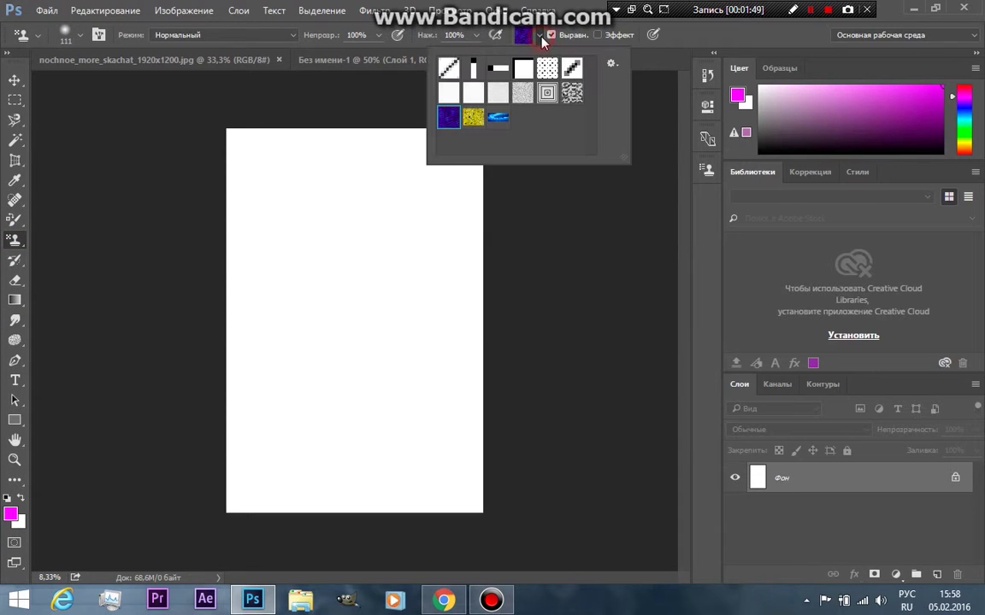
left_click(499, 120)
left_click(308, 227)
mouse_move(307, 225)
left_mouse_down()
mouse_move(339, 202)
mouse_move(412, 180)
mouse_move(382, 404)
mouse_move(294, 215)
mouse_move(384, 209)
mouse_move(376, 273)
mouse_move(436, 299)
mouse_move(370, 382)
mouse_move(289, 400)
left_mouse_up()
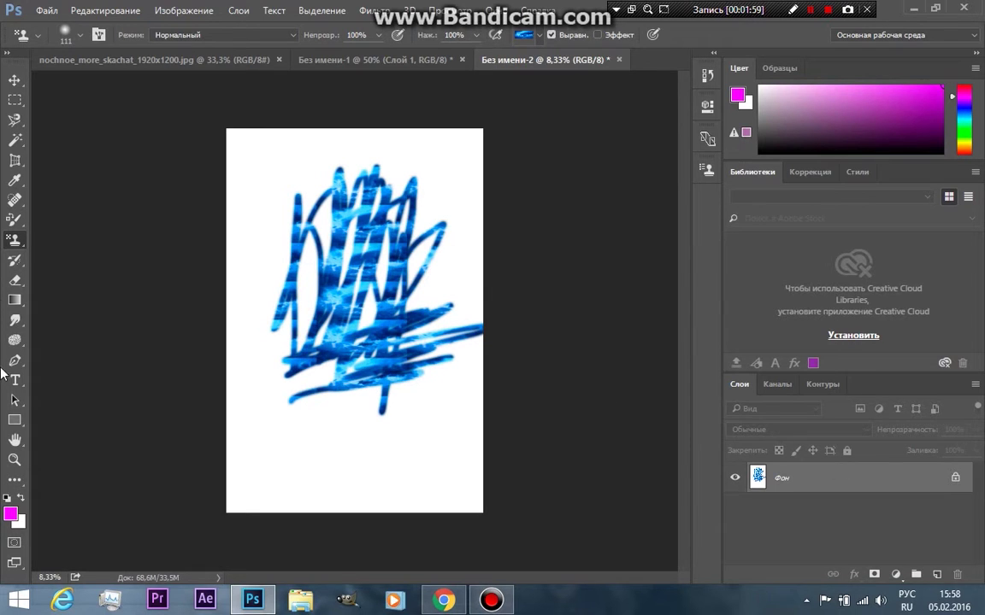
Step: Set the Paint Bucket to Pattern with the blue cloud pattern and fill the canvas
left_click(15, 301)
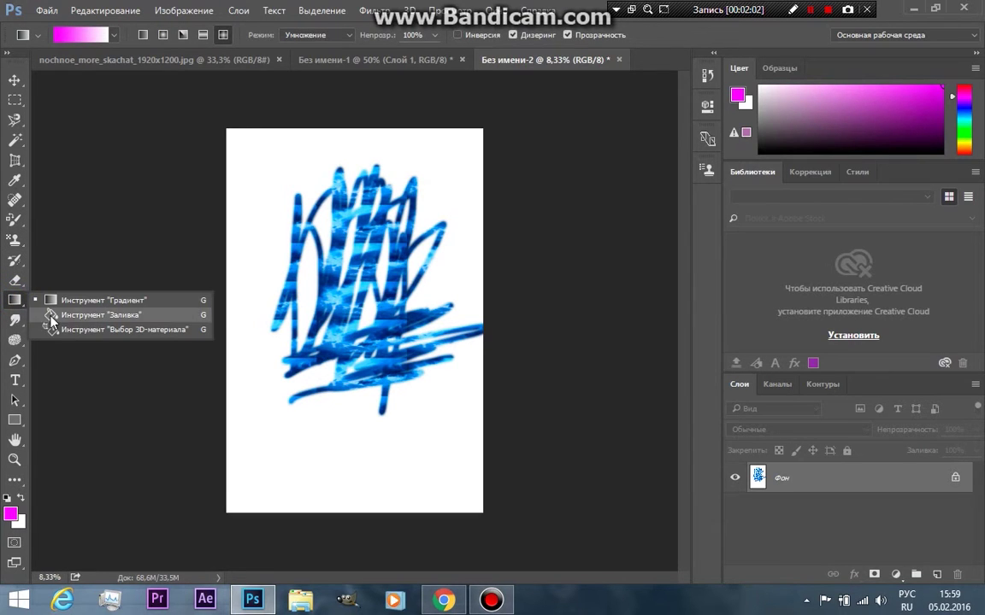
left_click(49, 317)
left_click(100, 38)
left_click(89, 58)
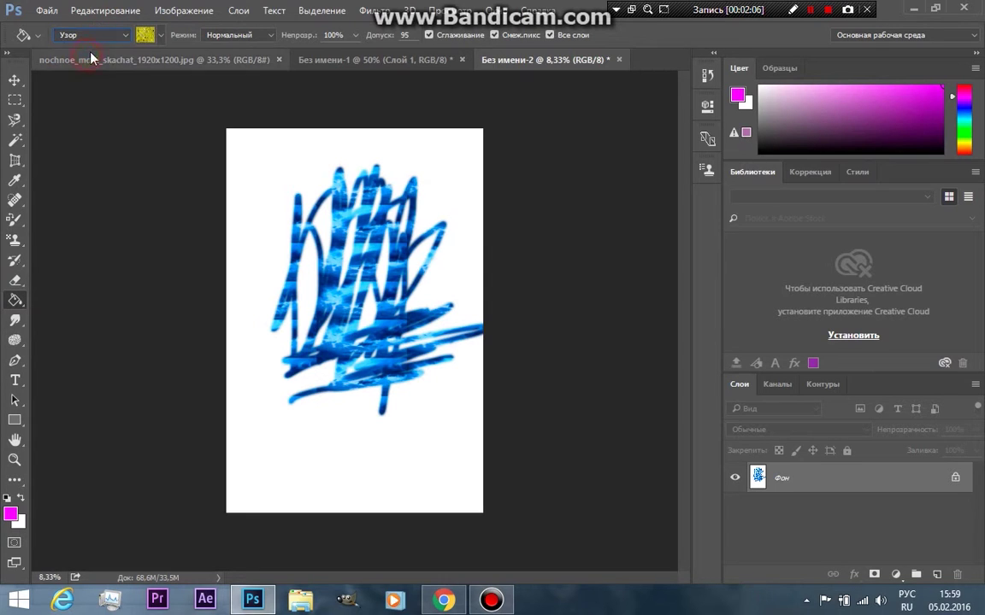
left_click(160, 38)
left_click(121, 122)
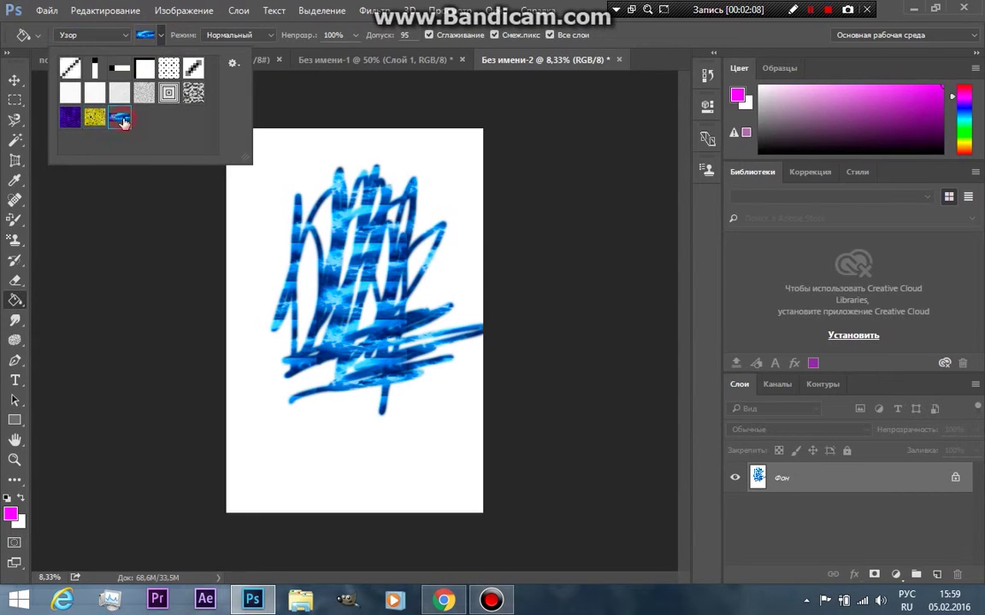
left_click(270, 213)
left_click(265, 205)
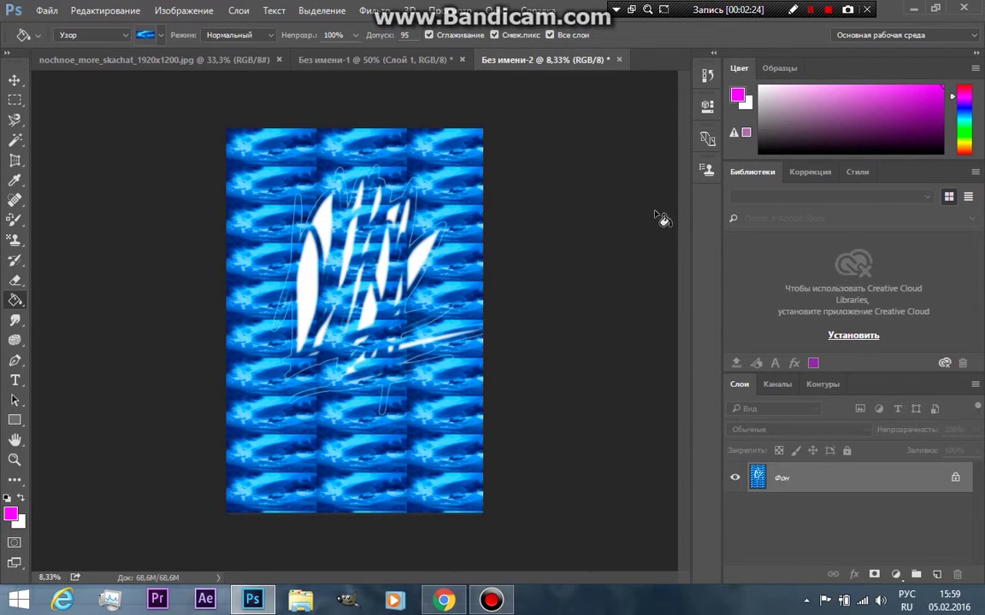
Step: Close the test document without saving and copy the sky image using the Rectangular Marquee
left_click(620, 60)
left_click(495, 238)
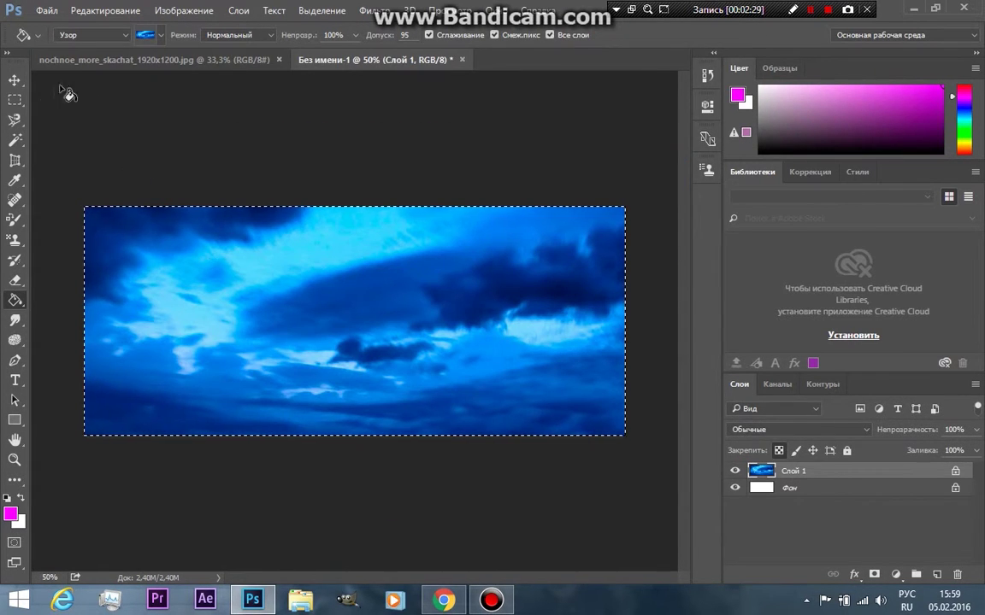
left_click(15, 100)
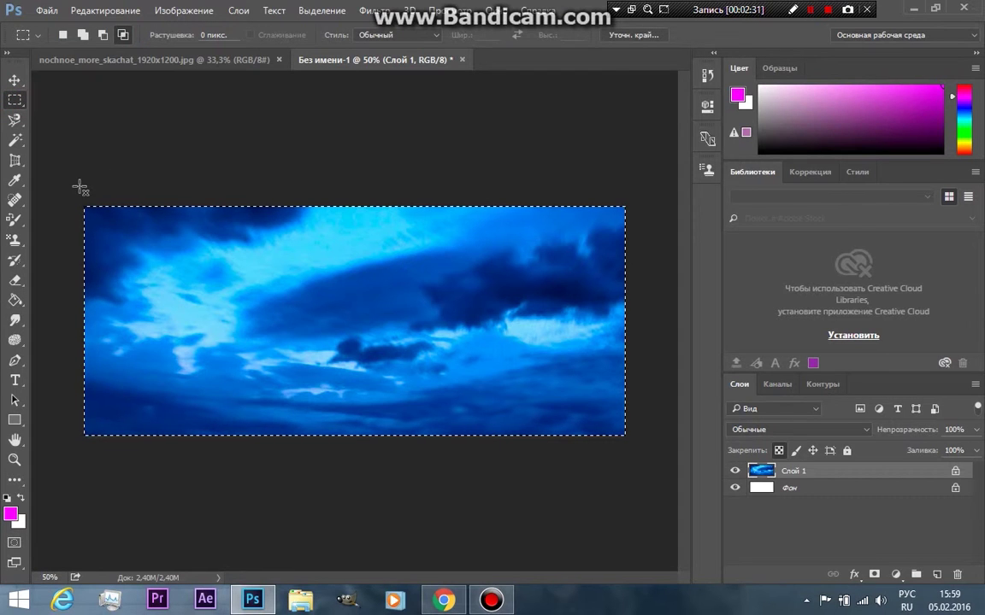
left_click(86, 11)
left_click(182, 98)
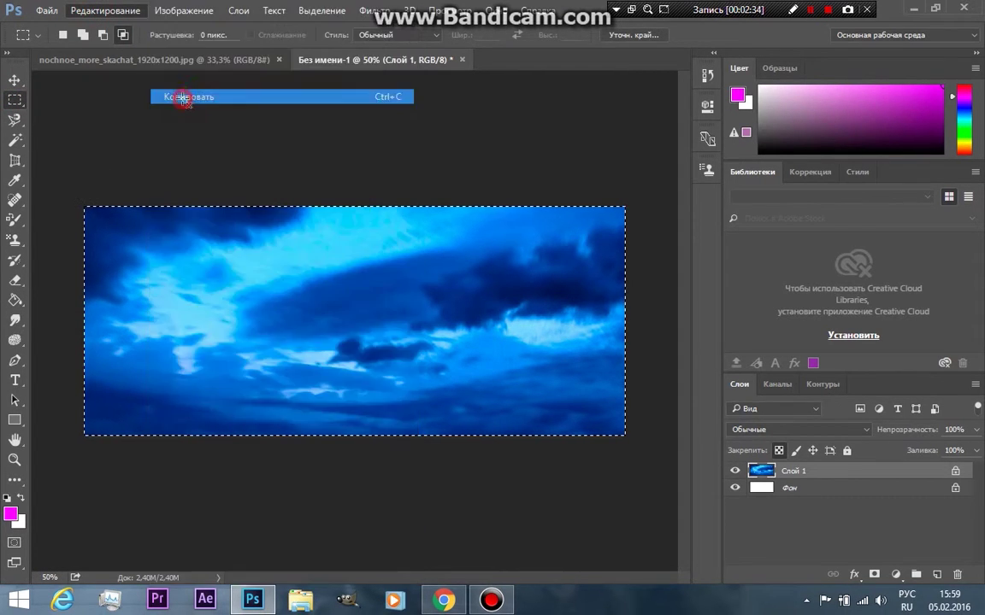
Step: Start a new document sized from the clipboard at 1407×597 pixels
left_click(47, 11)
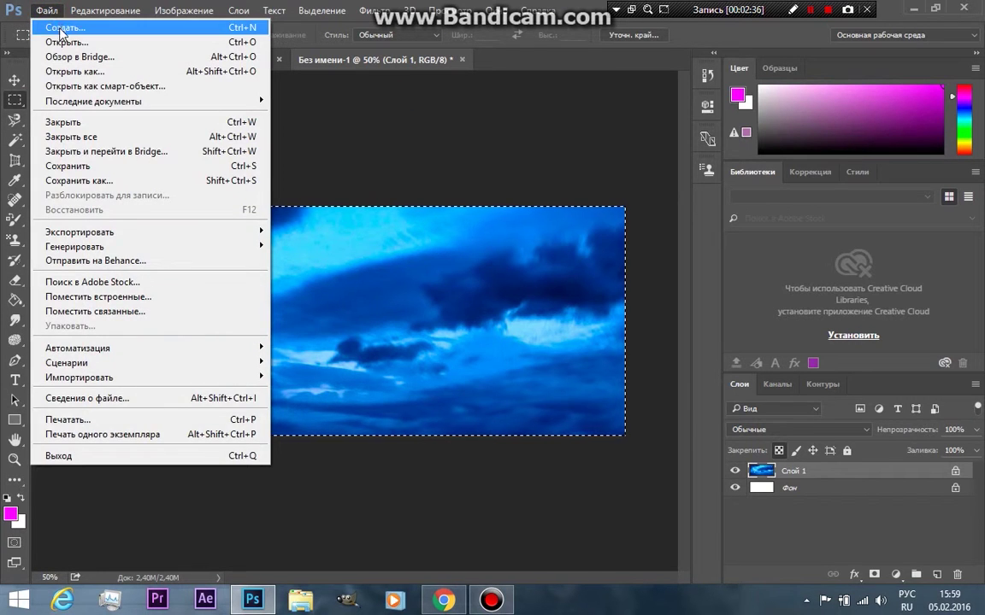
left_click(62, 27)
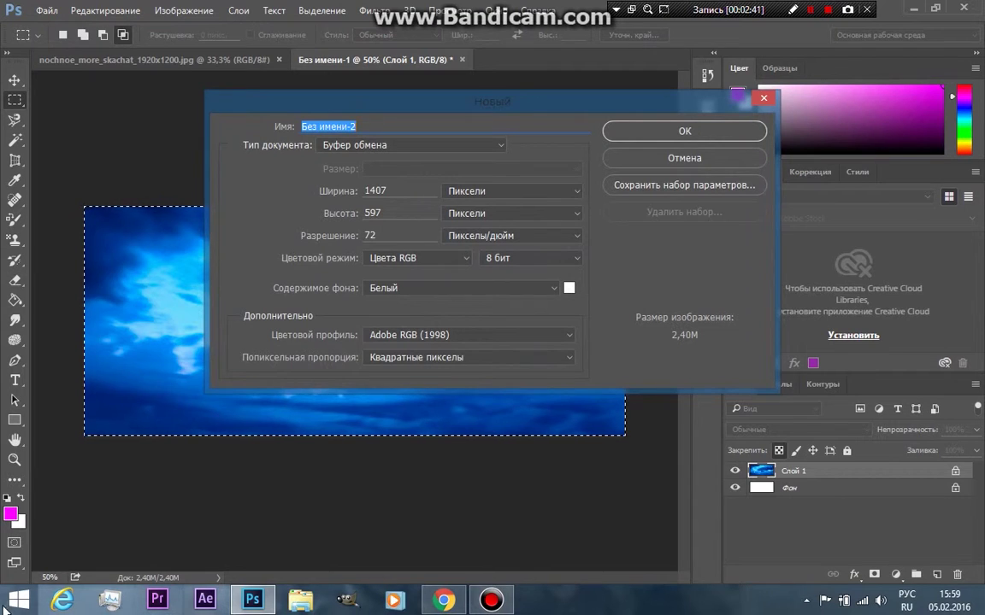
left_click(18, 602)
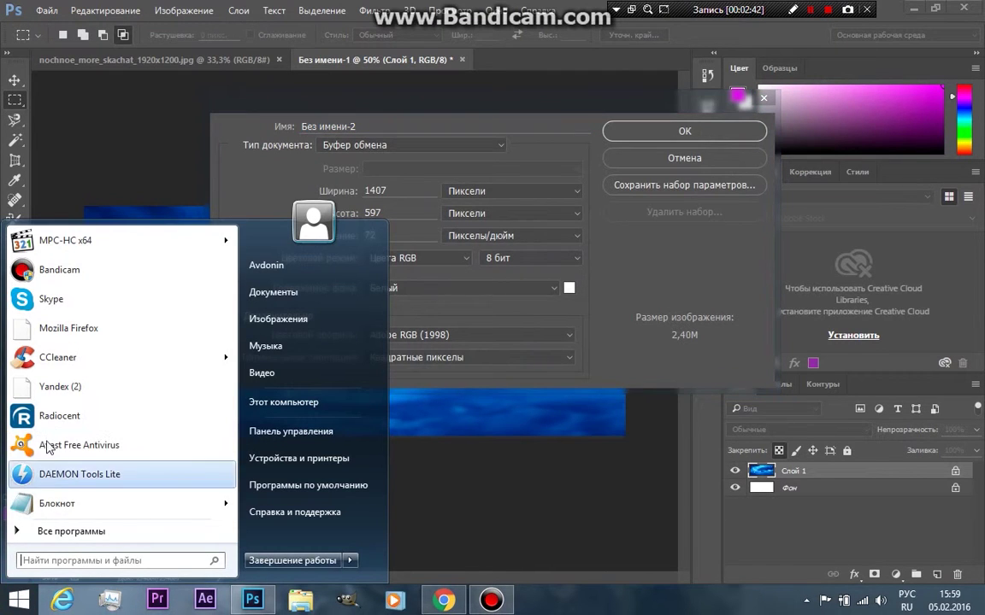
Step: Launch Калькулятор from Стандартные — Windows and compute 1407 × 2 = 2814
left_click(78, 534)
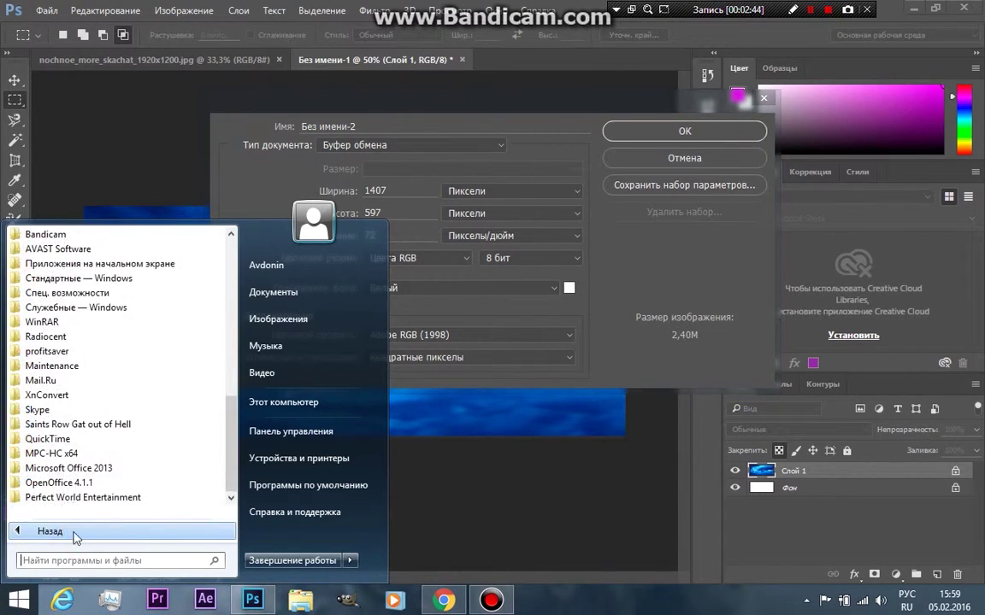
scroll(85, 475, "up", 3)
scroll(85, 470, "up", 1)
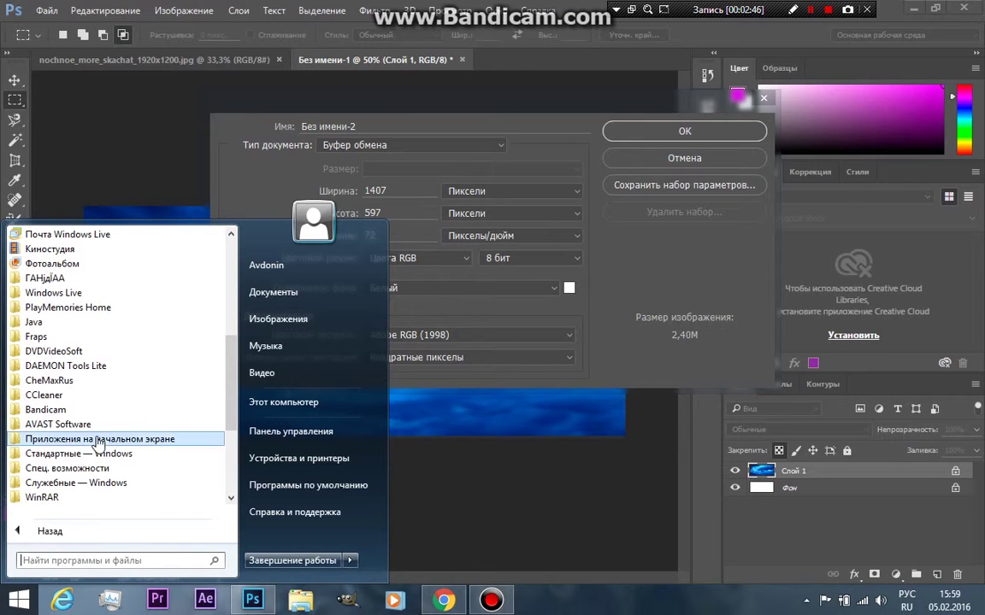
left_click(102, 454)
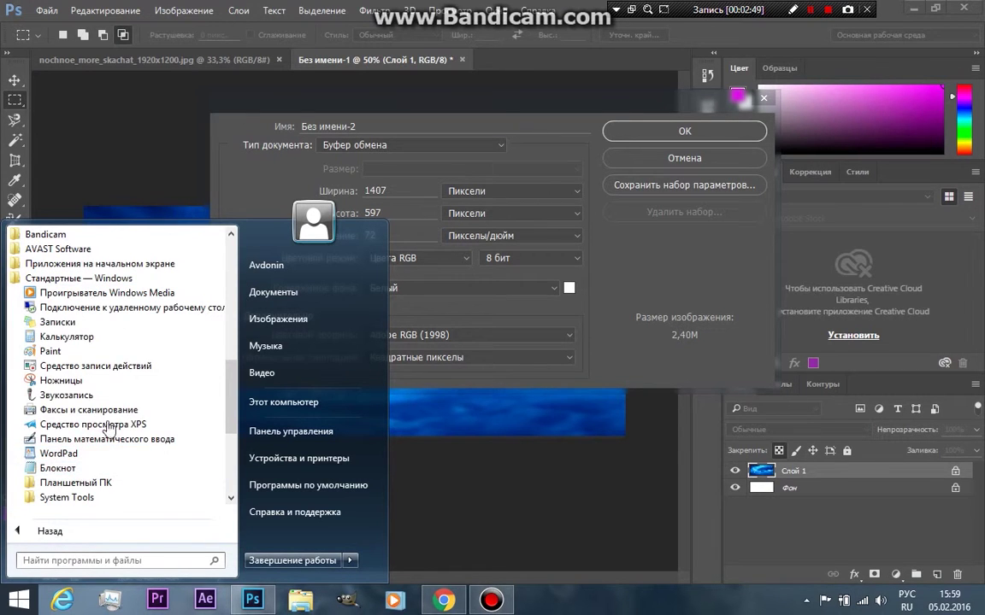
left_click(103, 336)
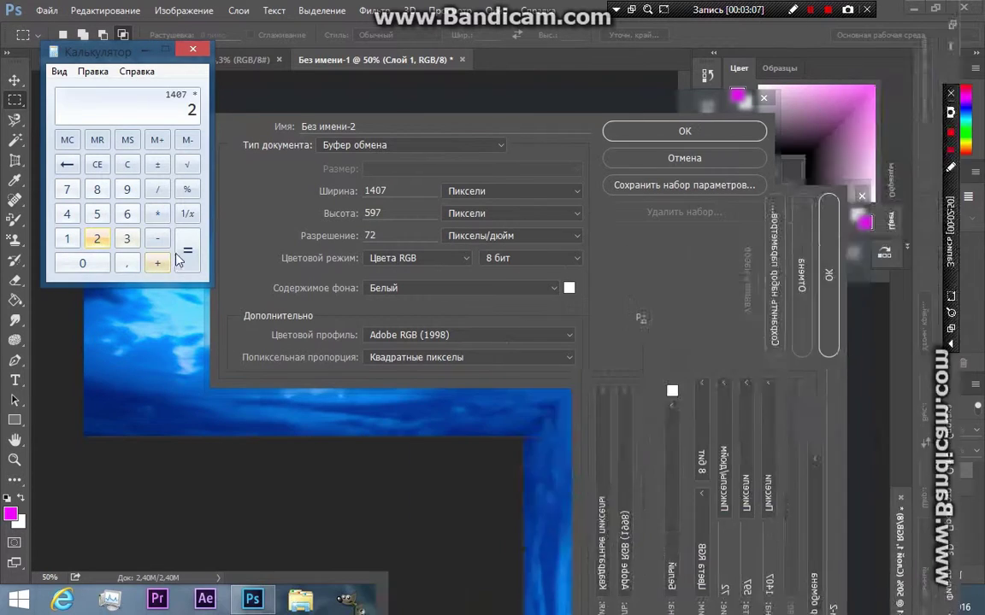
left_click(187, 250)
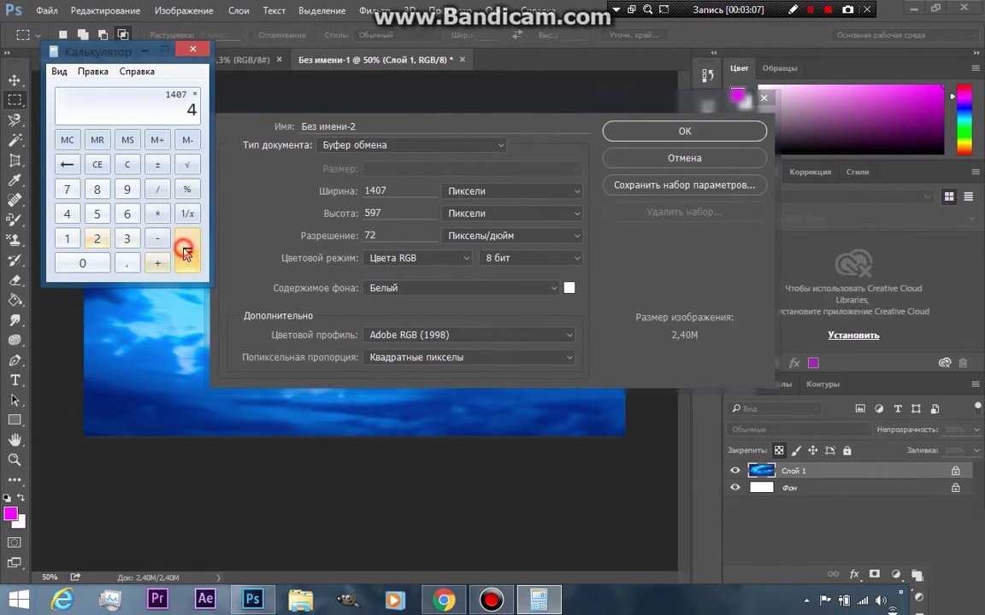
left_click(406, 191)
left_click(346, 192)
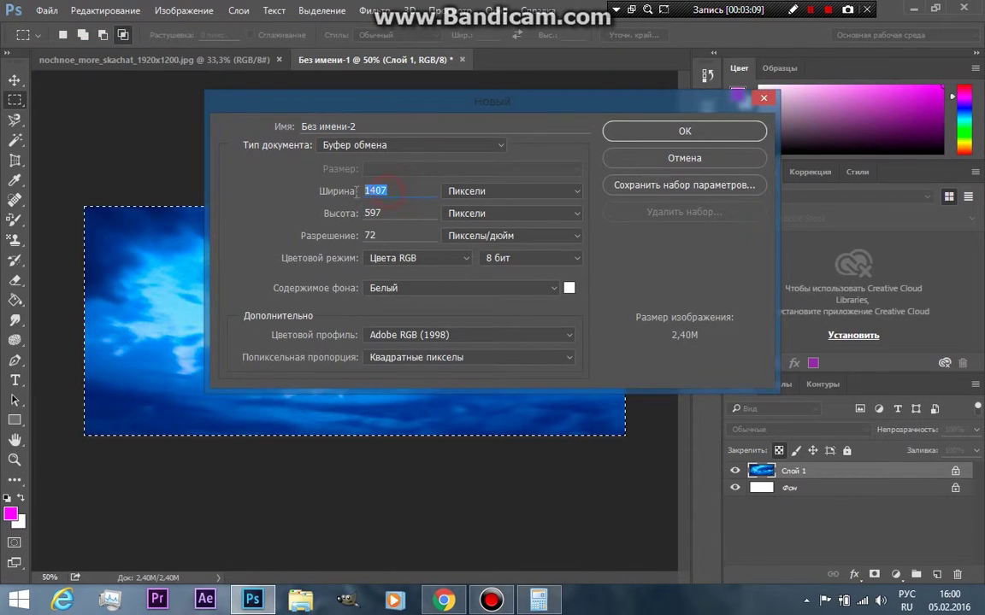
Step: Enter width 2814, compute 597 × 2 = 1194 in Calculator, and enter height 1194
type("2814")
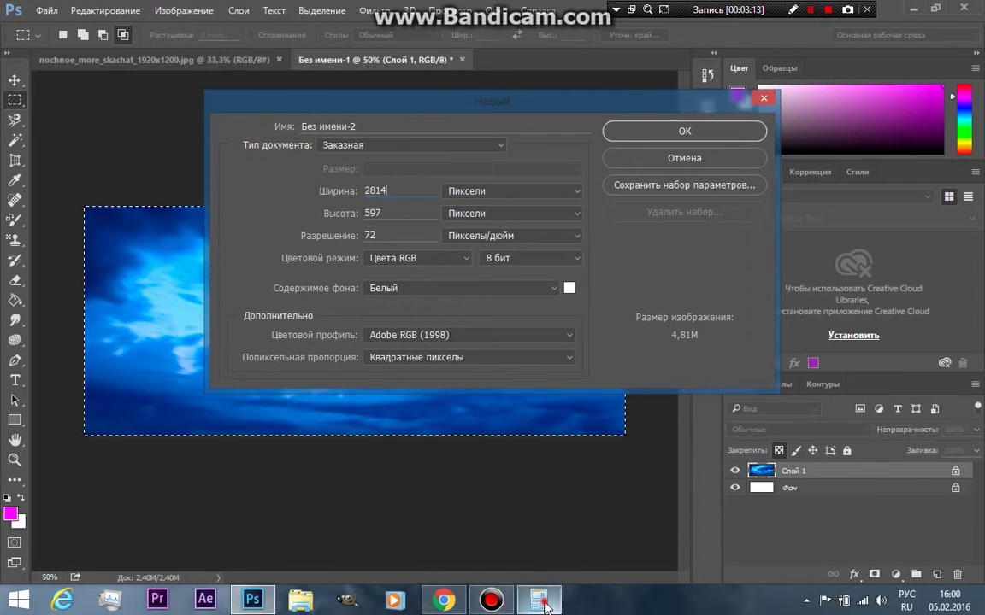
left_click(541, 602)
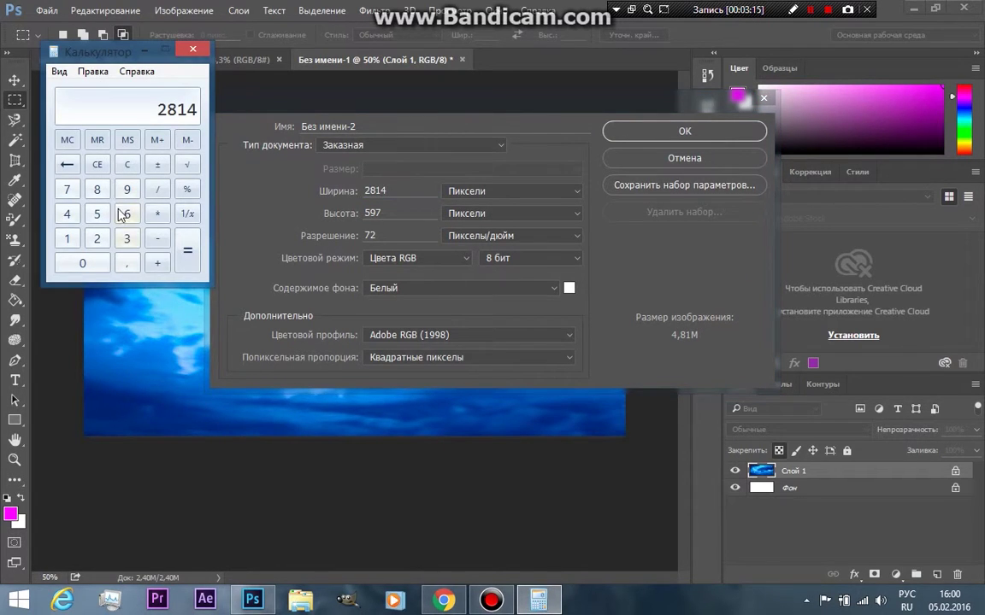
left_click(134, 166)
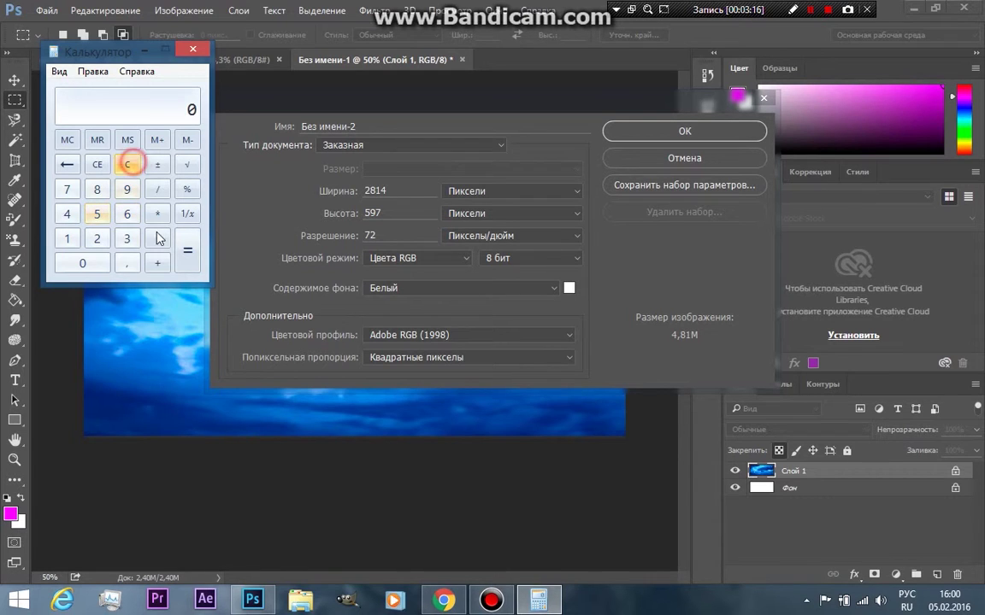
left_click(99, 215)
left_click(127, 189)
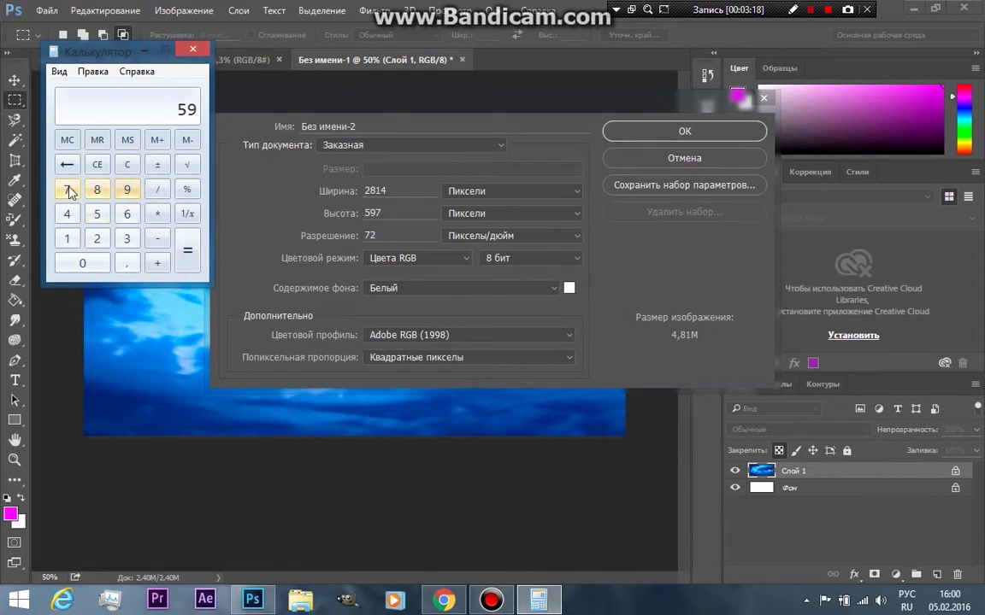
left_click(69, 192)
left_click(157, 215)
left_click(96, 239)
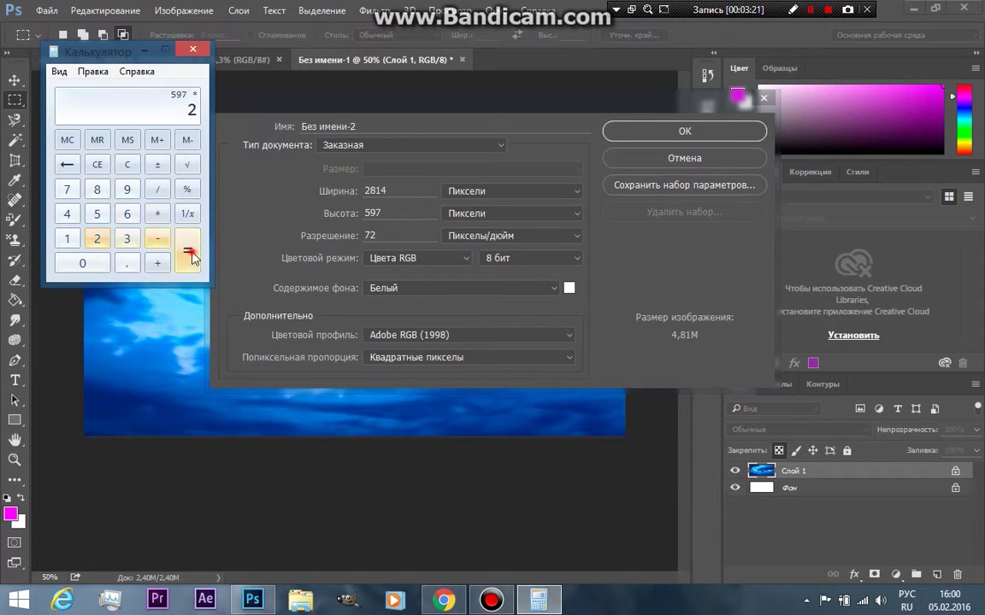
left_click(189, 253)
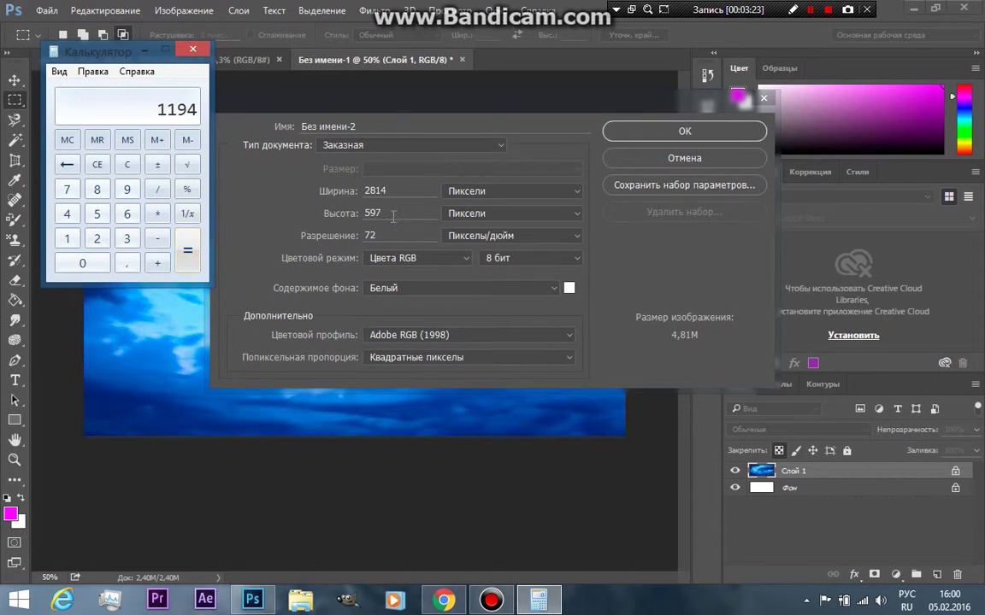
left_click(393, 217)
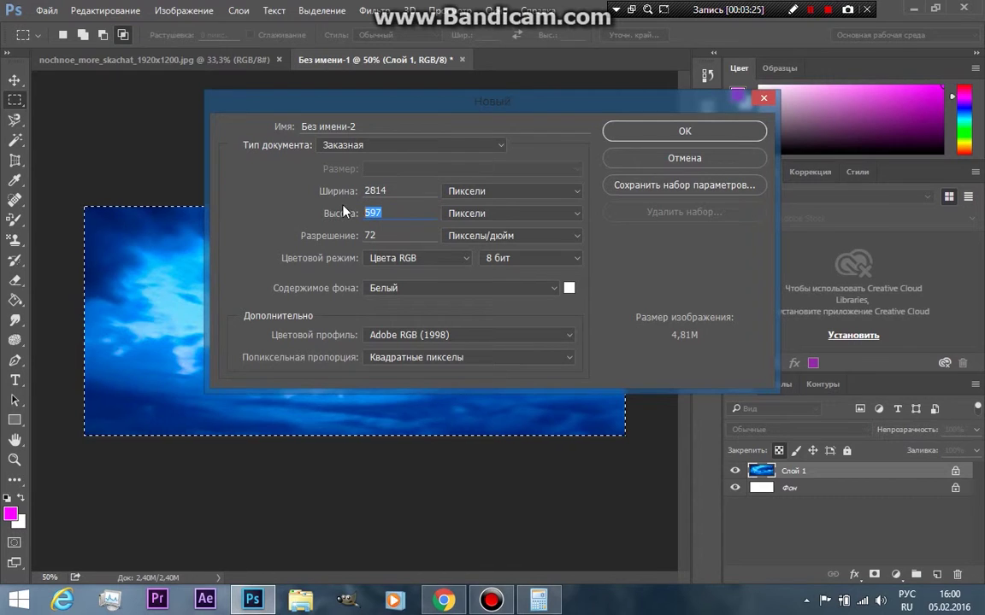
type("1194")
Step: Create the 2814×1194 document, paste the sky, and move it to the top-left corner
left_click(673, 134)
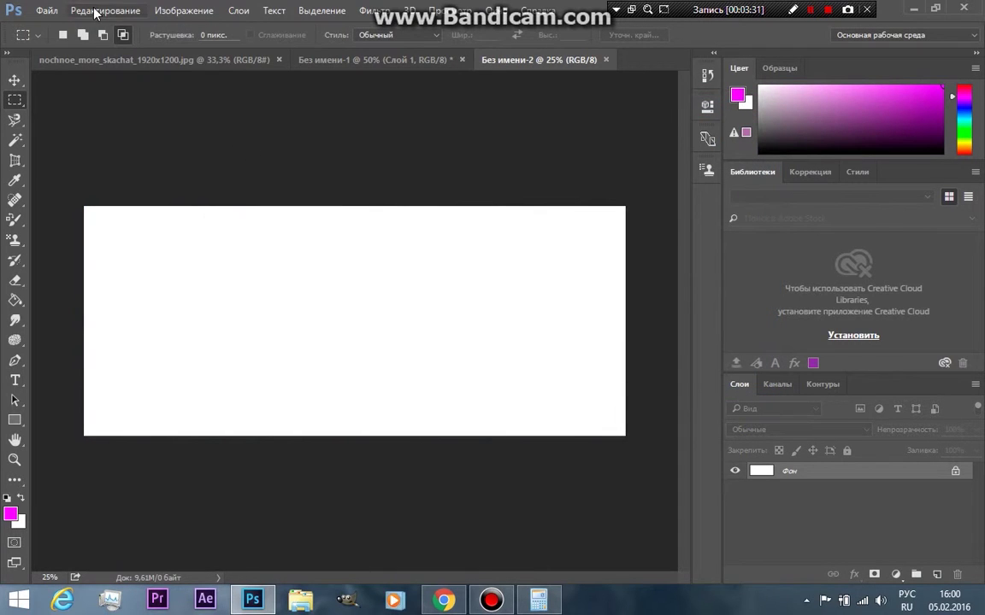
left_click(87, 10)
left_click(178, 129)
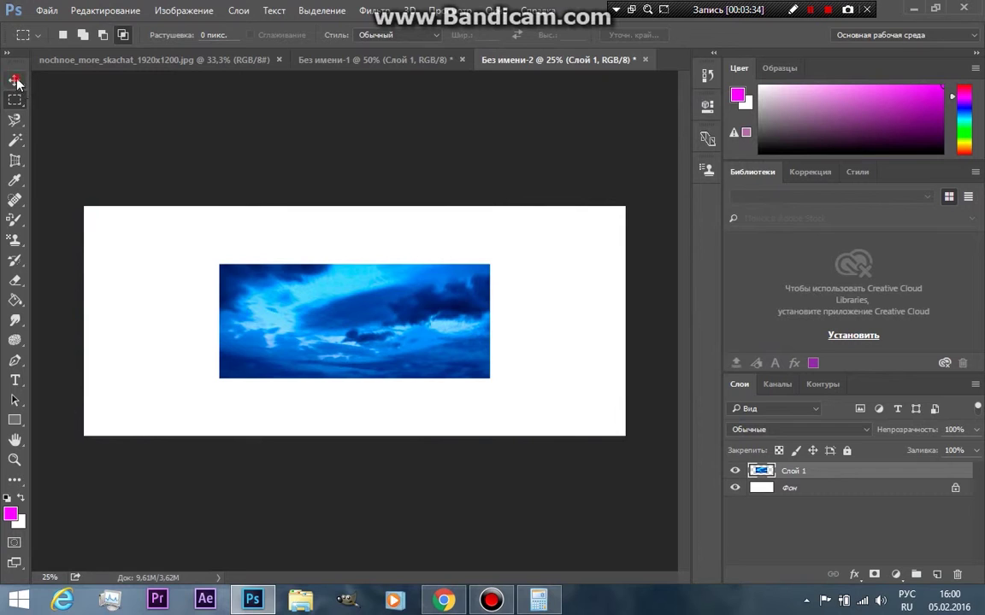
left_click(16, 80)
left_click_drag(298, 332, 170, 276)
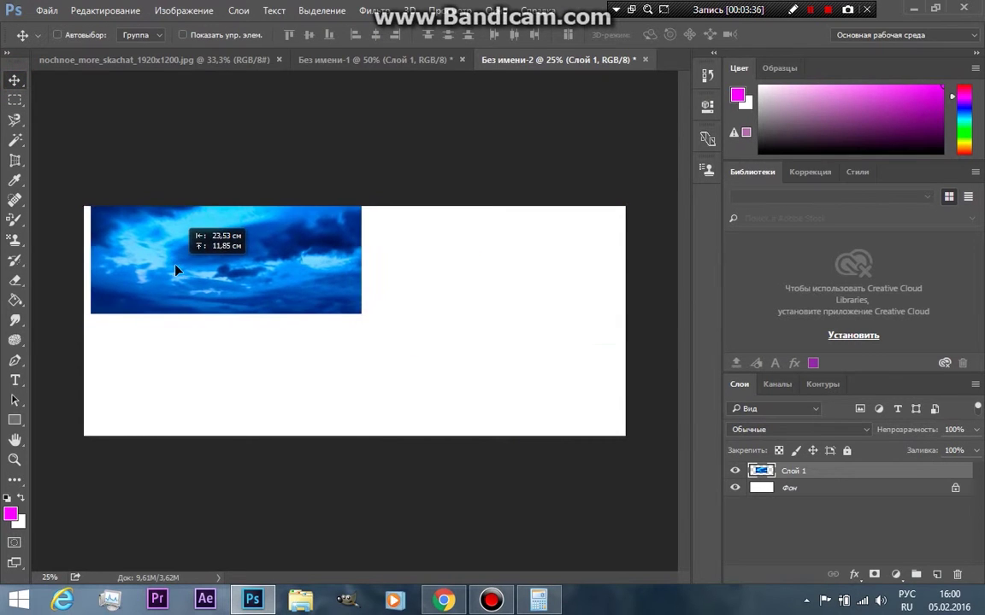
left_click_drag(169, 276, 170, 279)
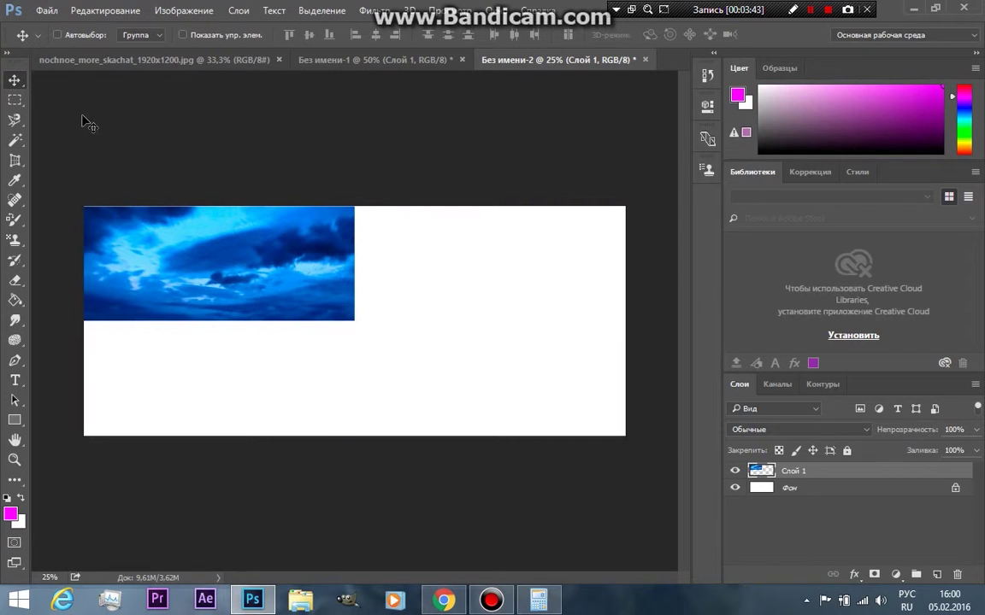
Step: Paste a second sky copy below the first and flip it vertically
left_click(96, 12)
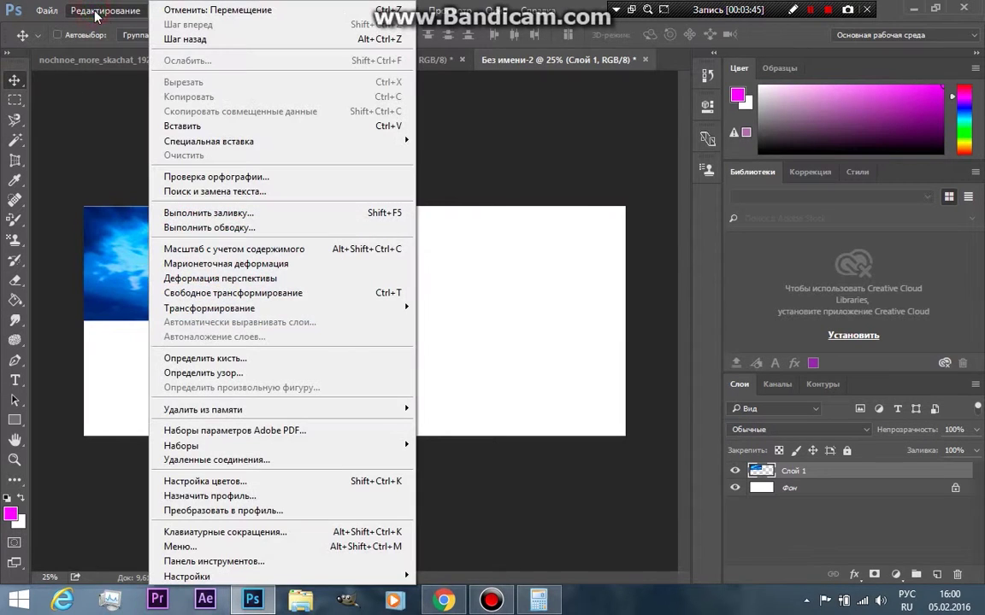
left_click(199, 127)
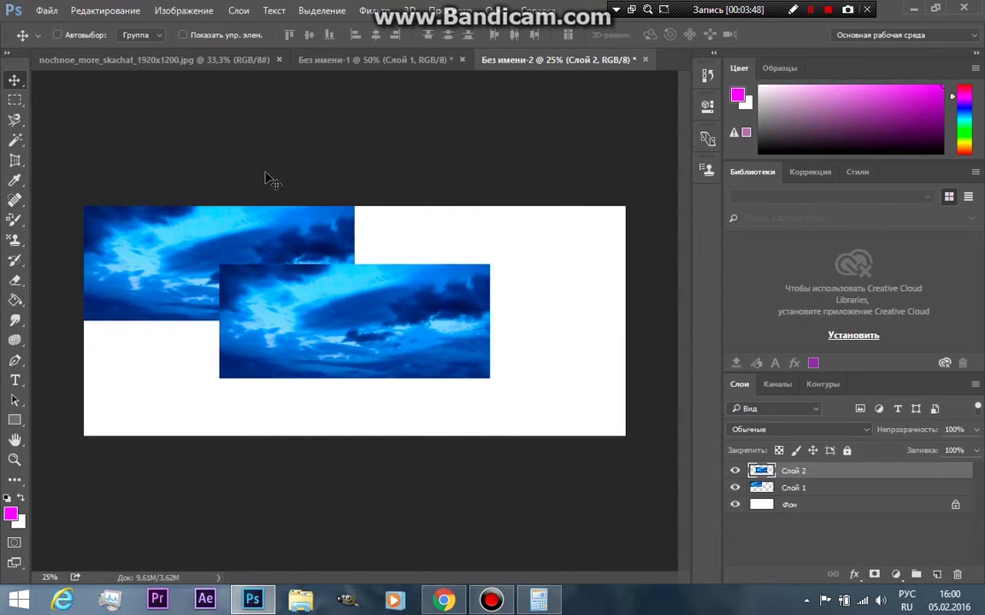
left_click_drag(337, 327, 200, 384)
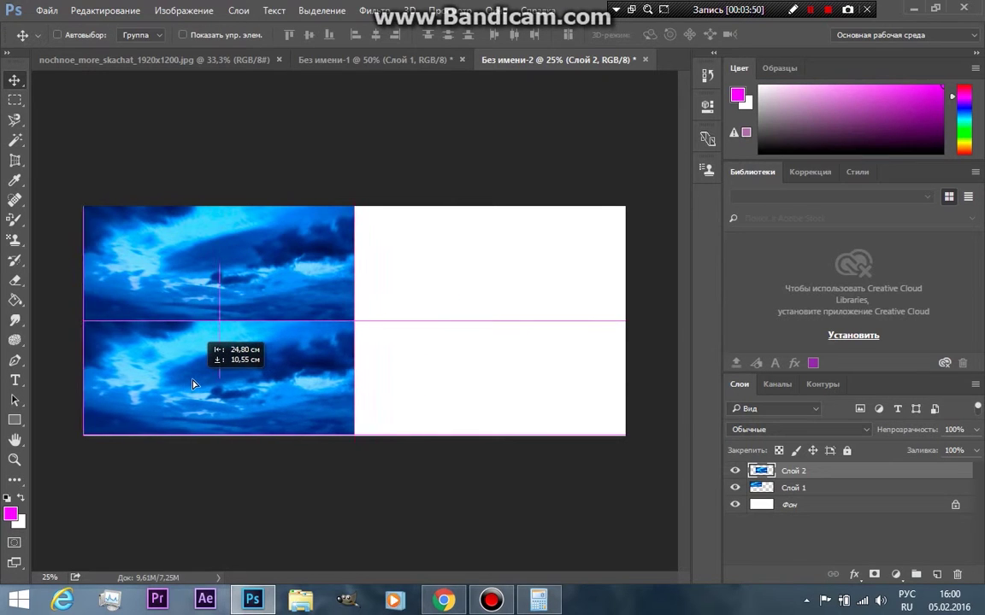
left_click(104, 15)
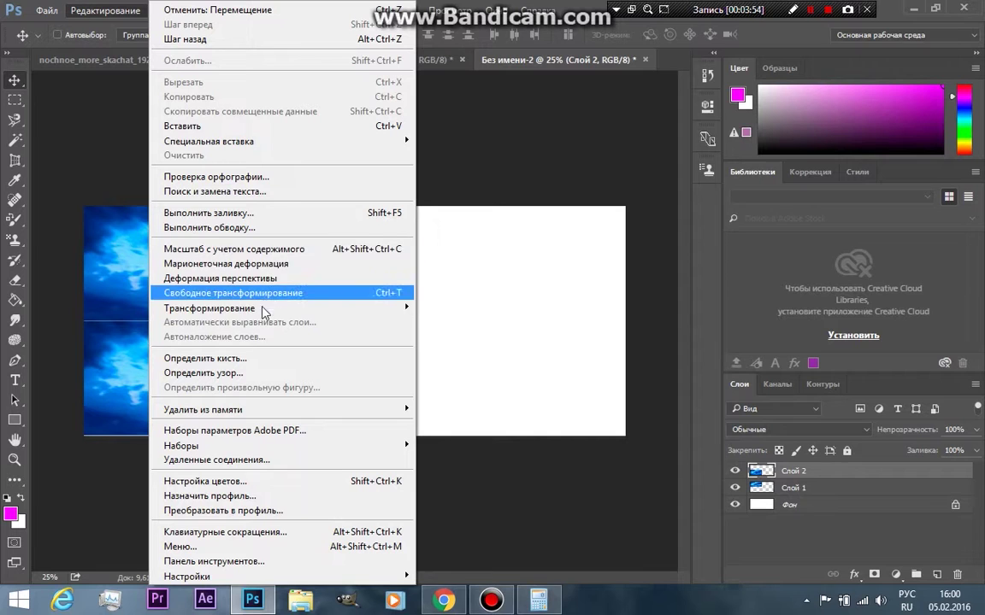
mouse_move(209, 308)
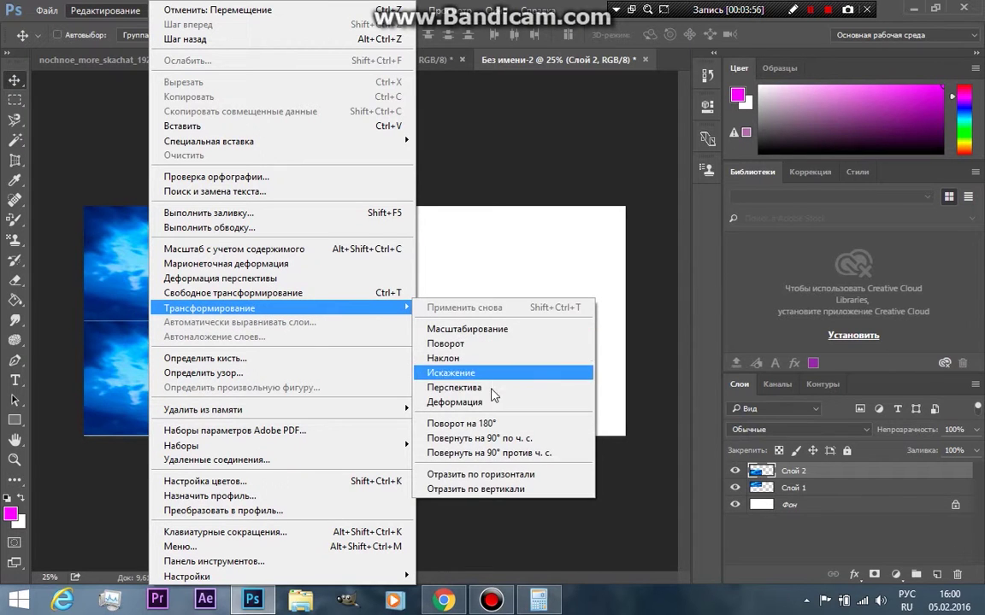
left_click(500, 489)
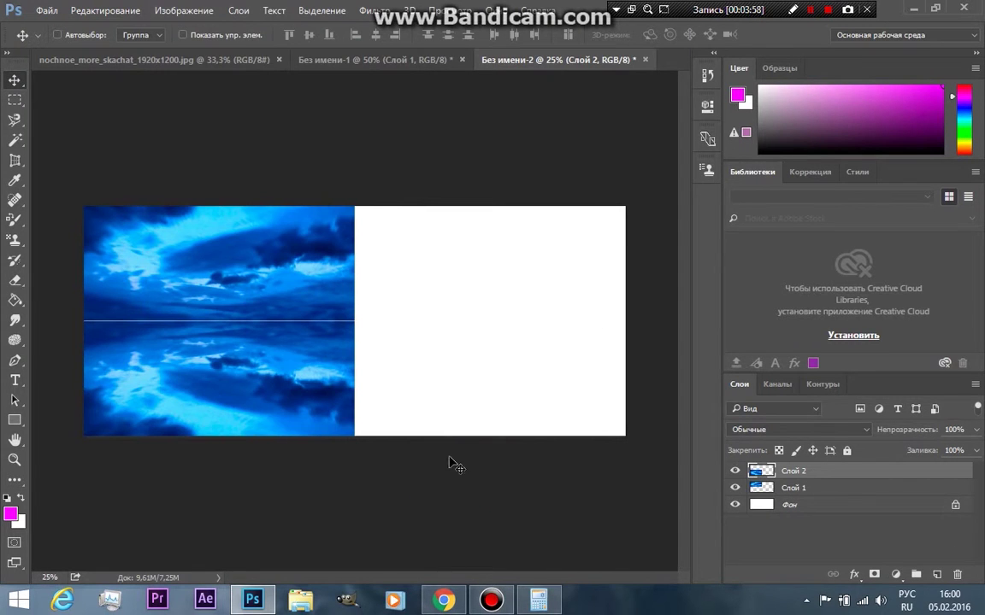
left_click_drag(214, 380, 218, 384)
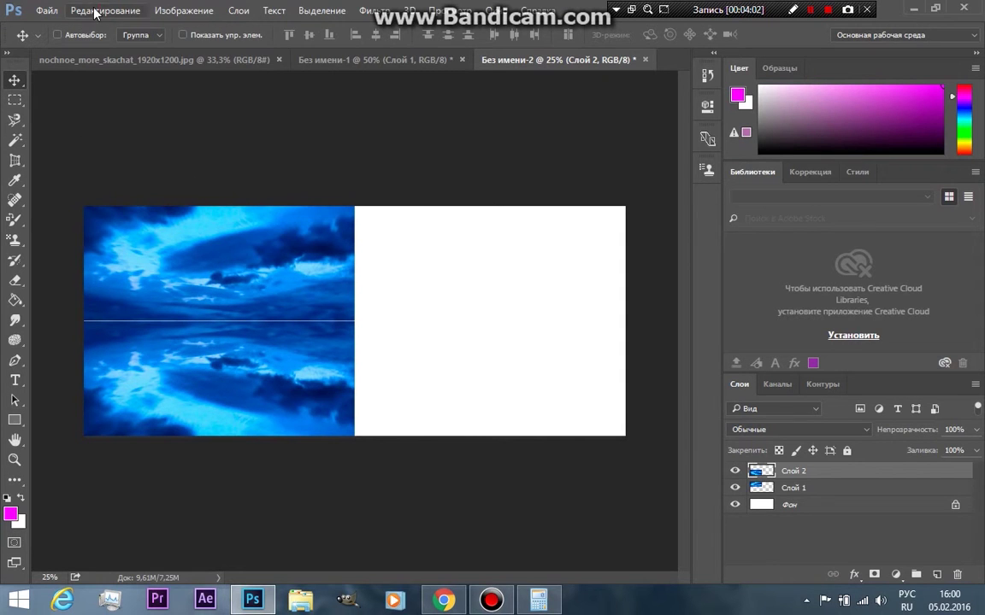
Step: Paste a third sky copy into the top-right quadrant and flip it horizontally
left_click(86, 11)
left_click(217, 127)
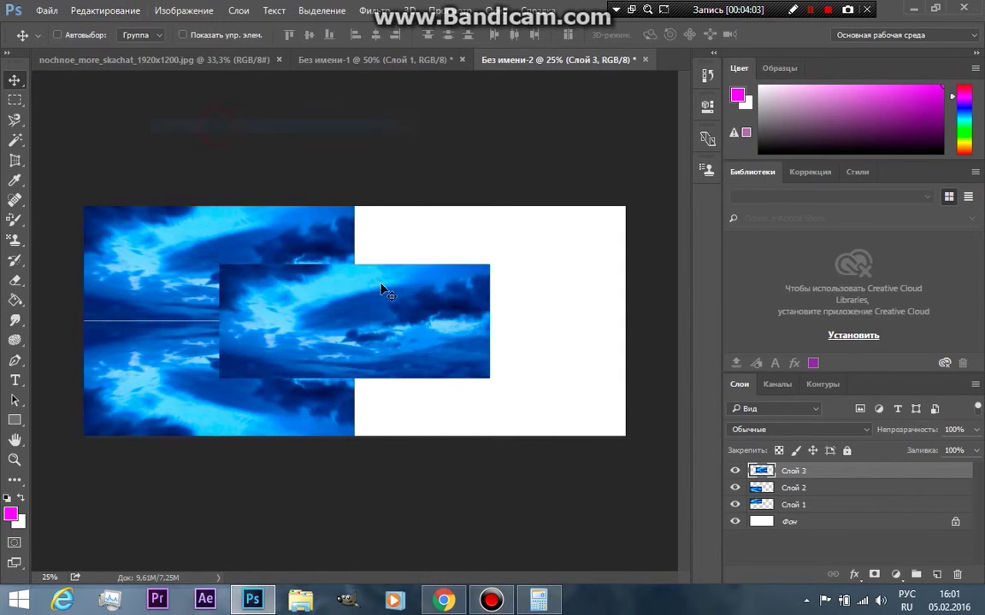
left_click_drag(359, 315, 495, 257)
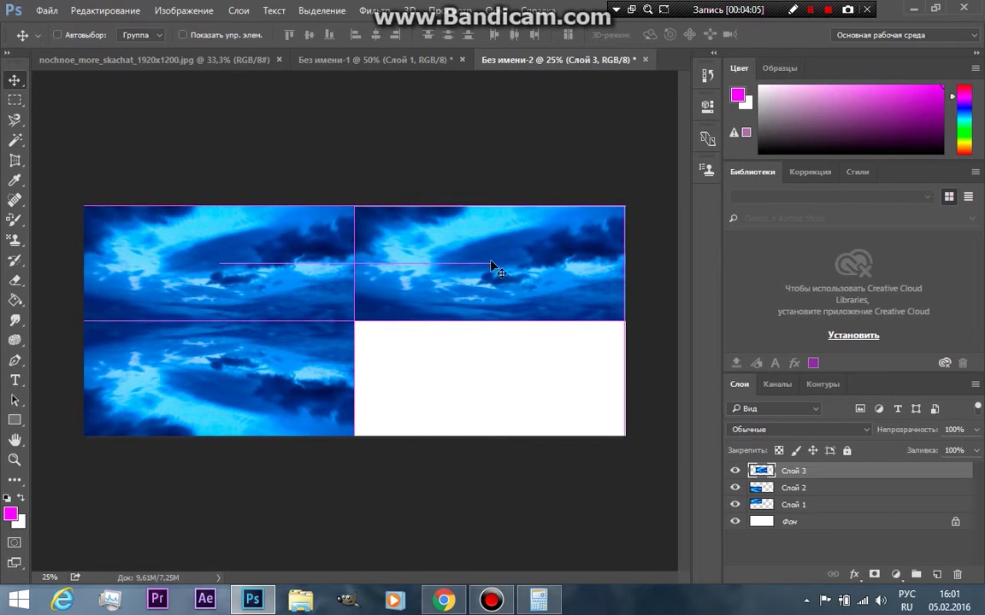
left_click(108, 11)
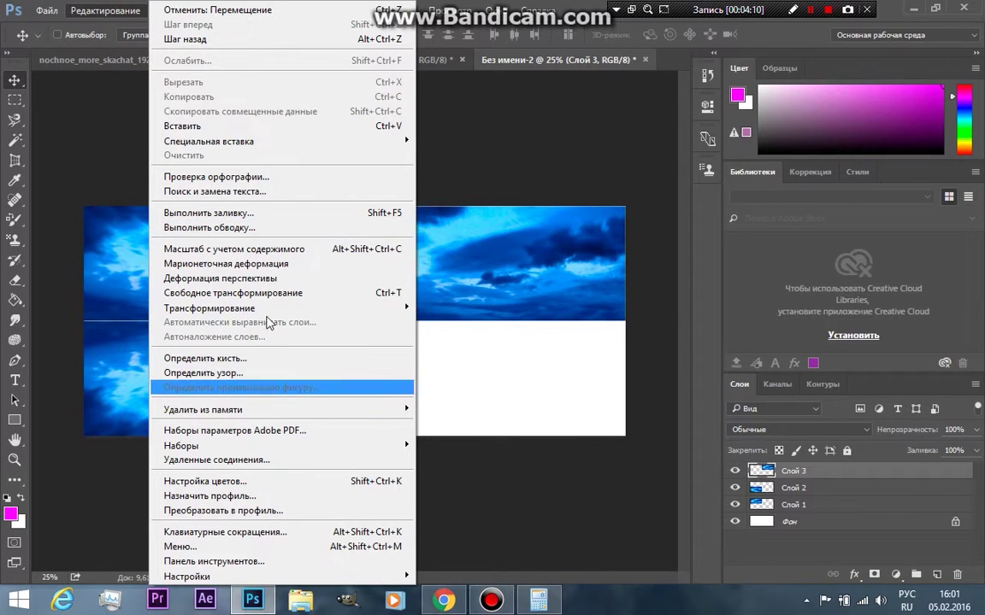
mouse_move(210, 308)
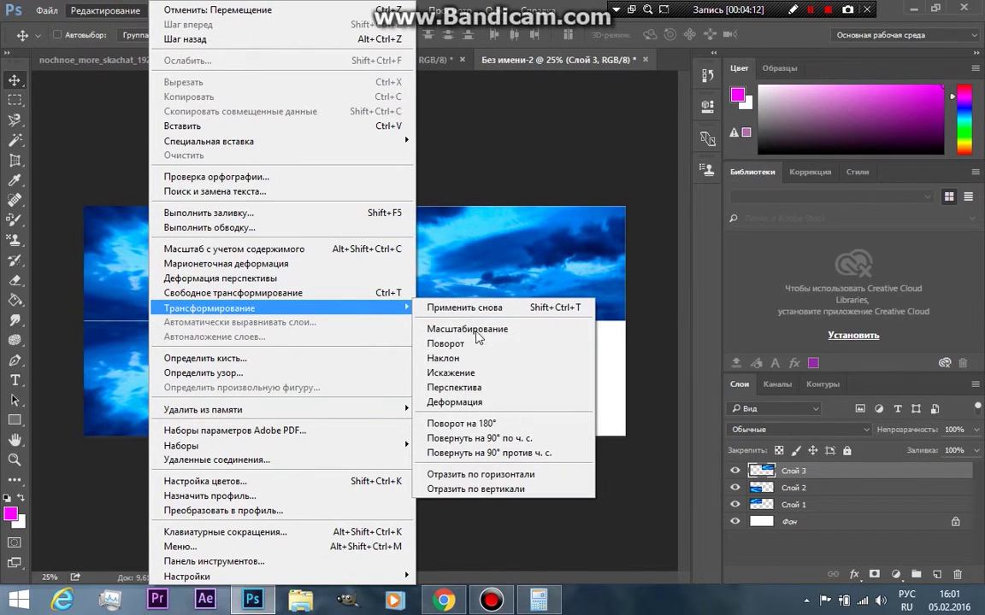
left_click(501, 477)
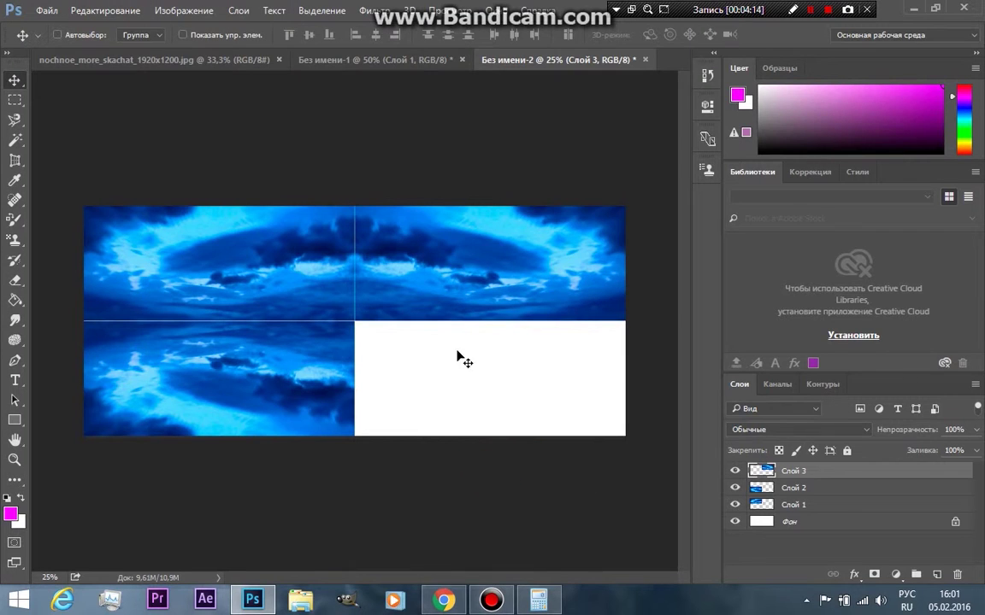
Step: Paste a fourth sky copy into the bottom-right quadrant and flip it horizontally and vertically
left_click(114, 12)
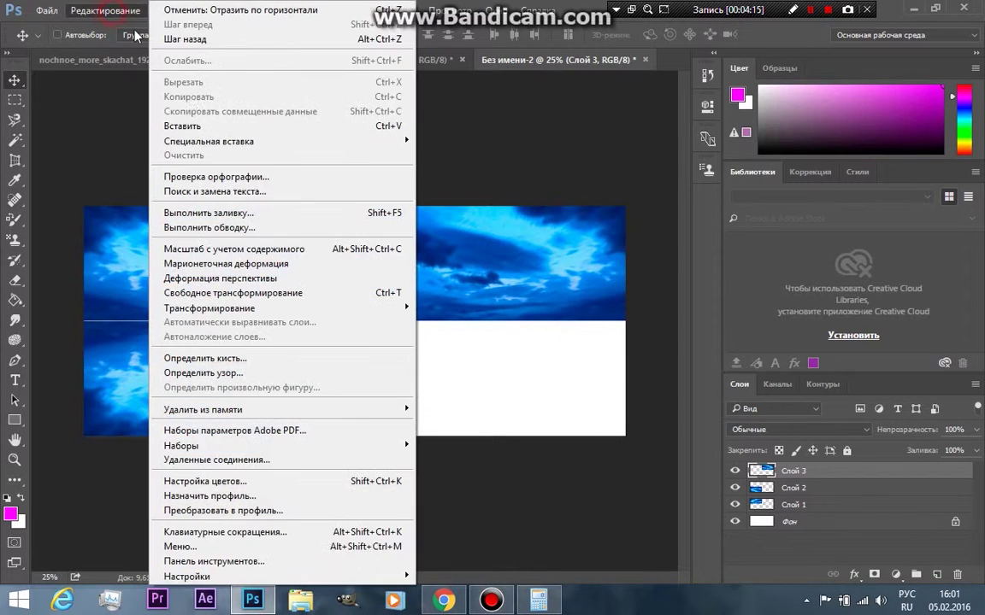
left_click(198, 121)
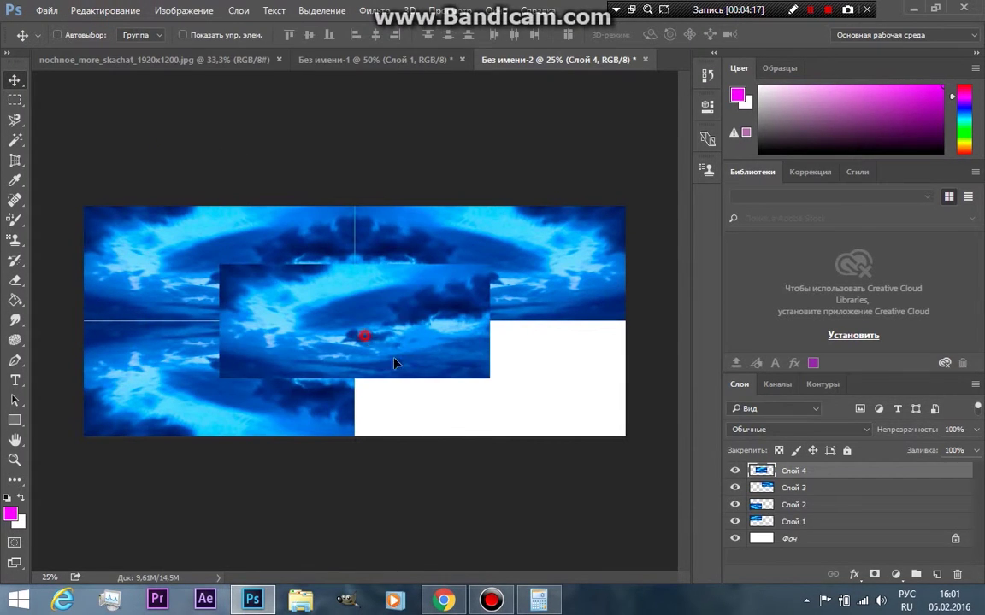
left_click_drag(394, 364, 530, 421)
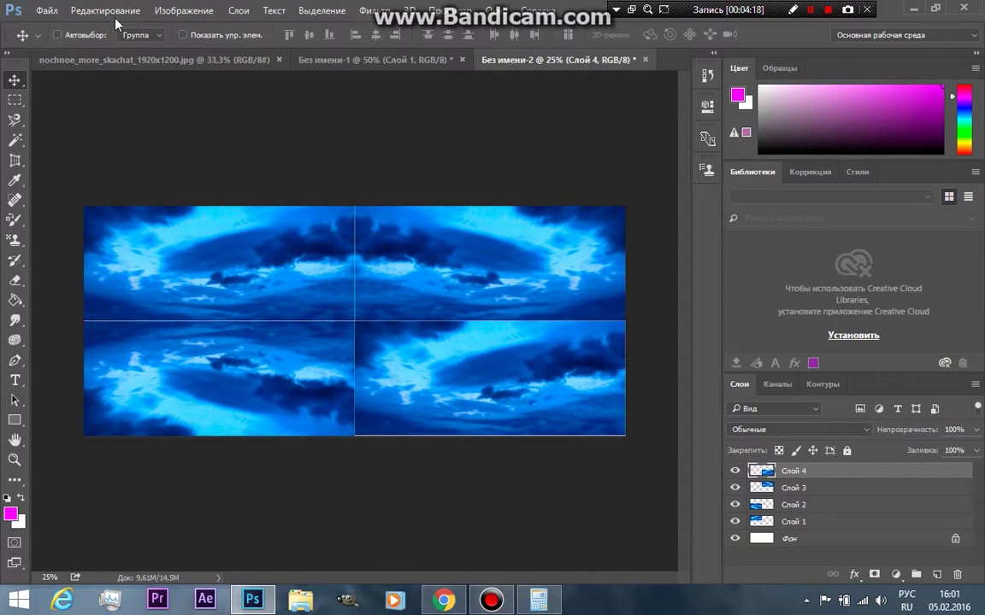
left_click(107, 12)
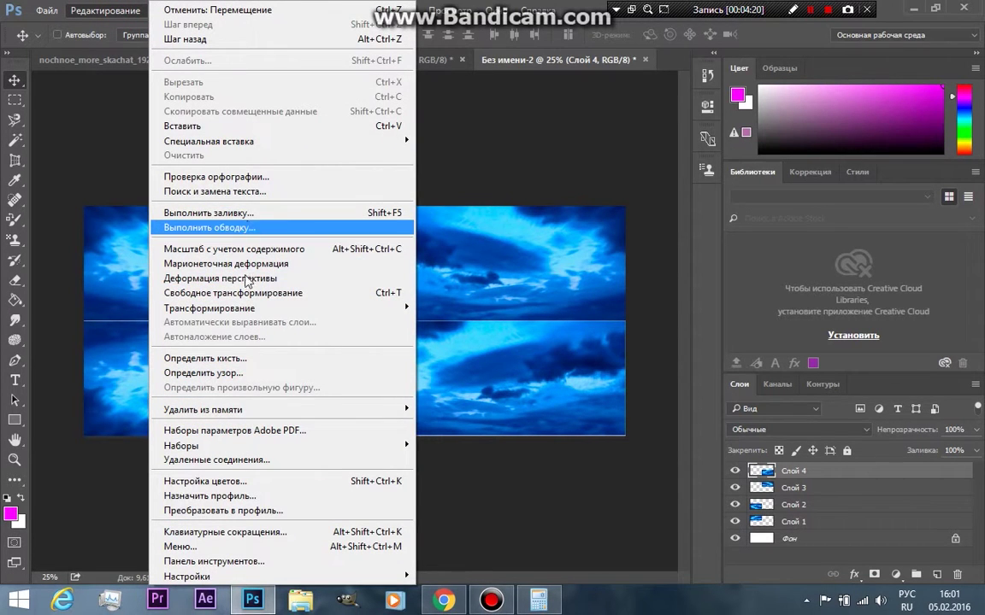
mouse_move(209, 307)
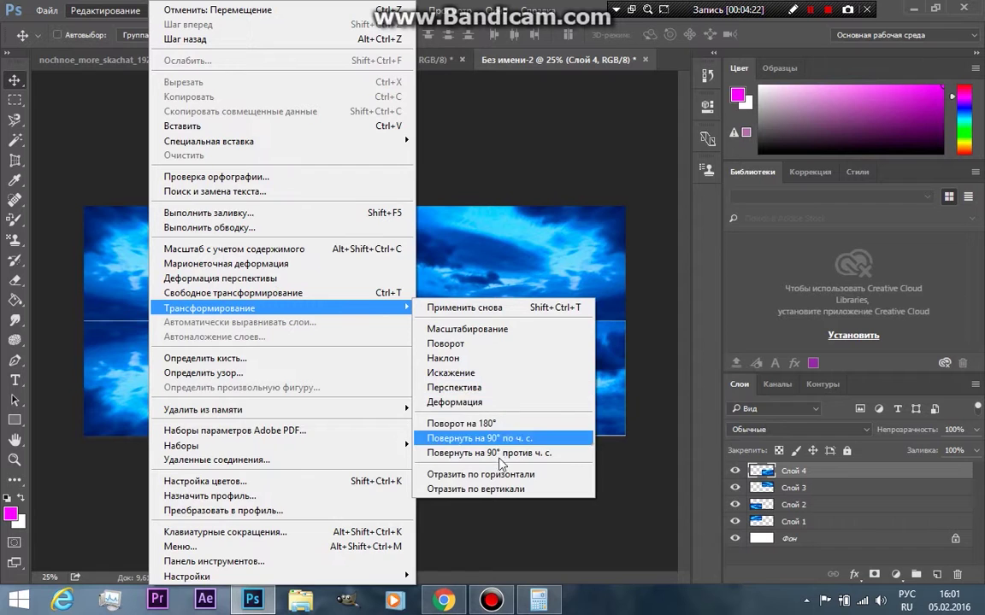
left_click(479, 475)
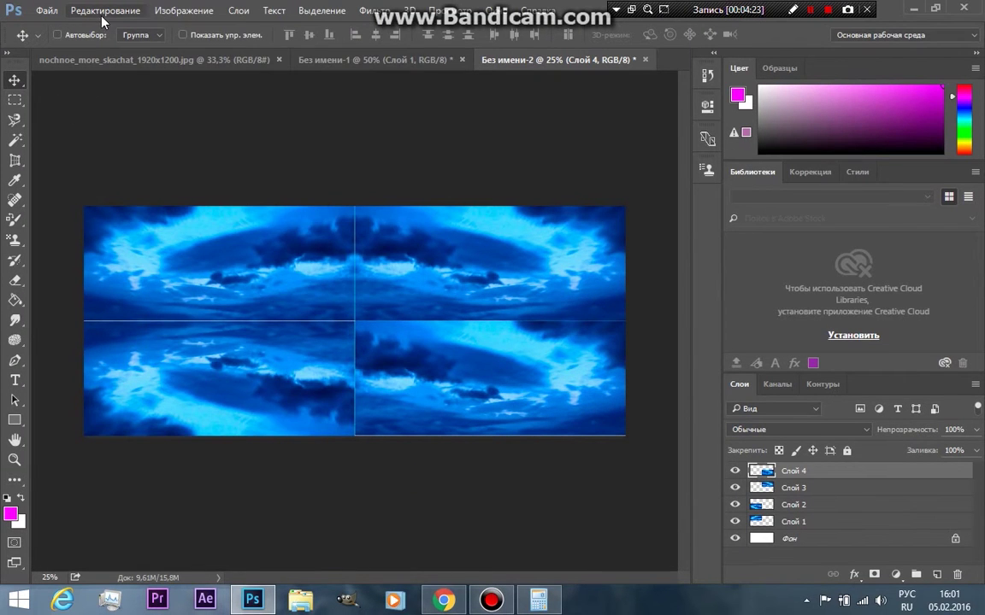
left_click(101, 17)
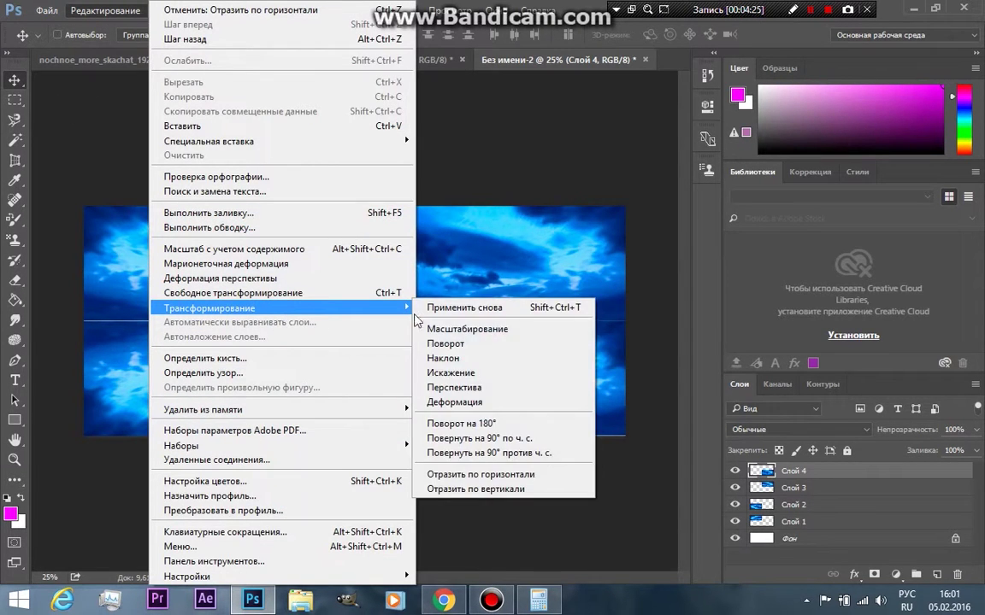
left_click(511, 490)
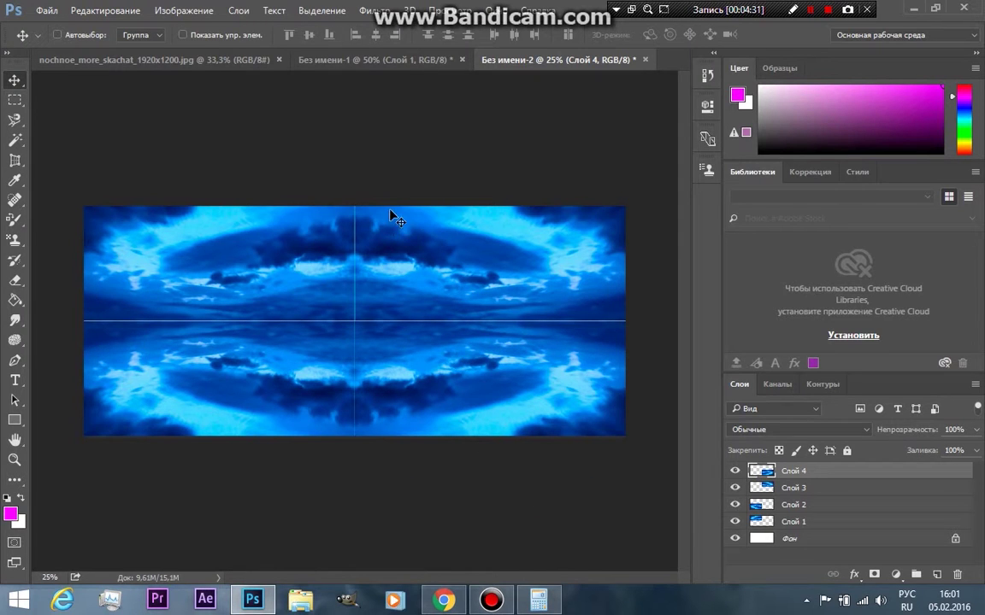
left_click(94, 11)
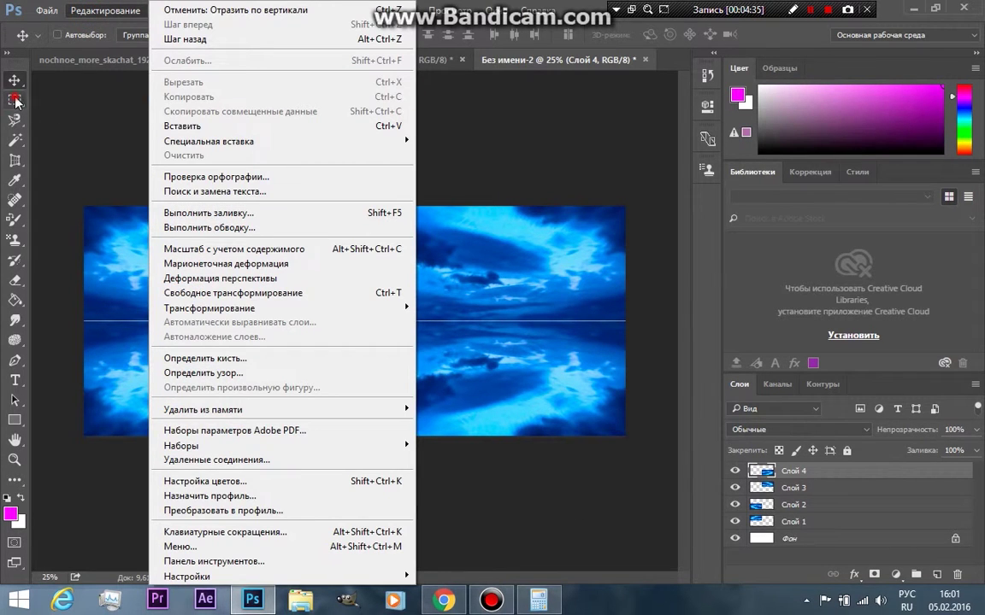
Step: Select the entire mirrored 2×2 sky tile and define it as pattern 'Узор 2'
left_click(16, 101)
left_click_drag(72, 147, 494, 444)
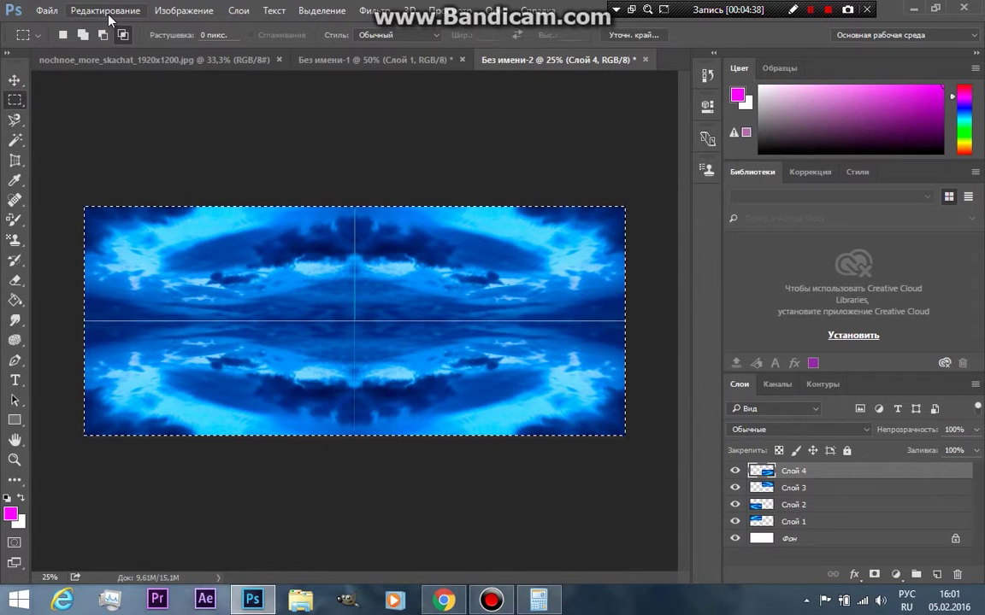
left_click(16, 301)
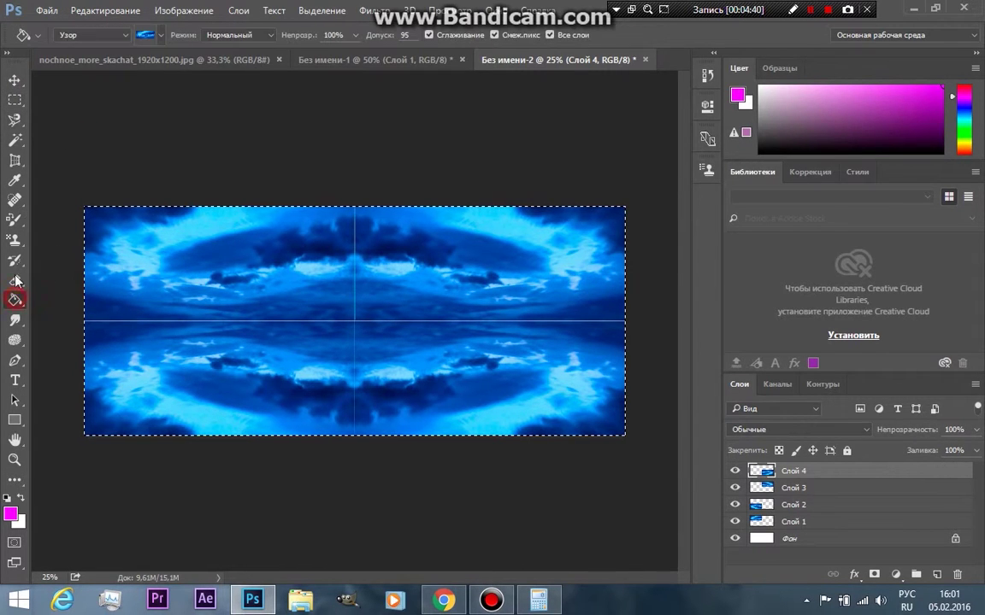
left_click(102, 10)
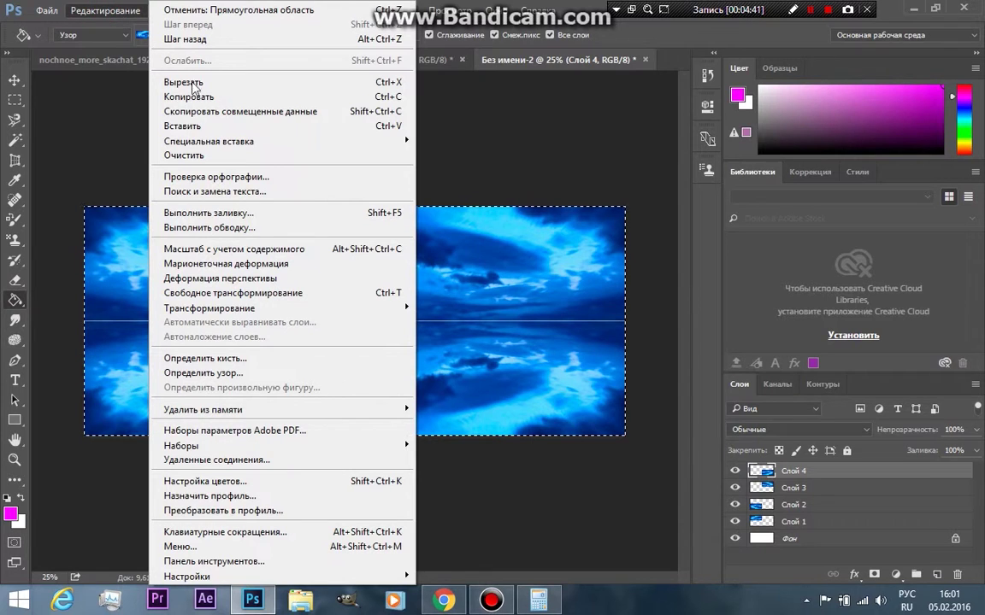
left_click(325, 376)
left_click(668, 202)
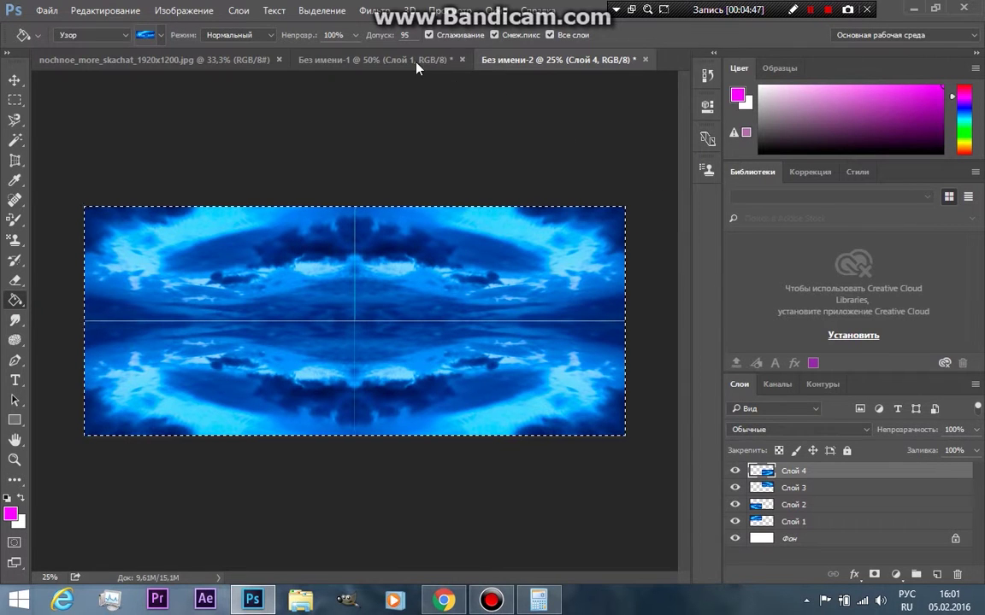
left_click(48, 12)
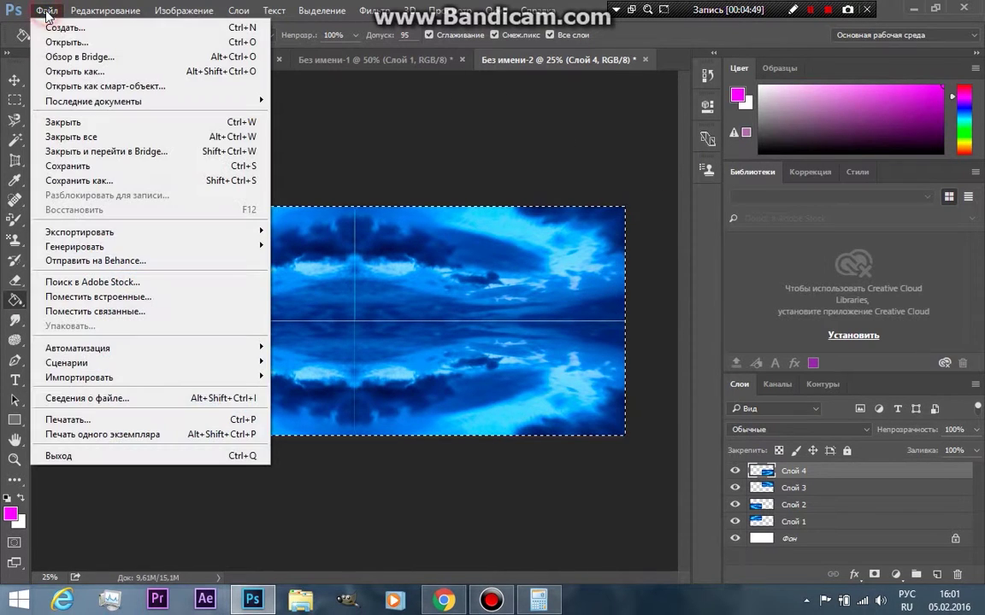
Step: Create a new blank document 4000 pixels wide and 4000 pixels high
left_click(56, 31)
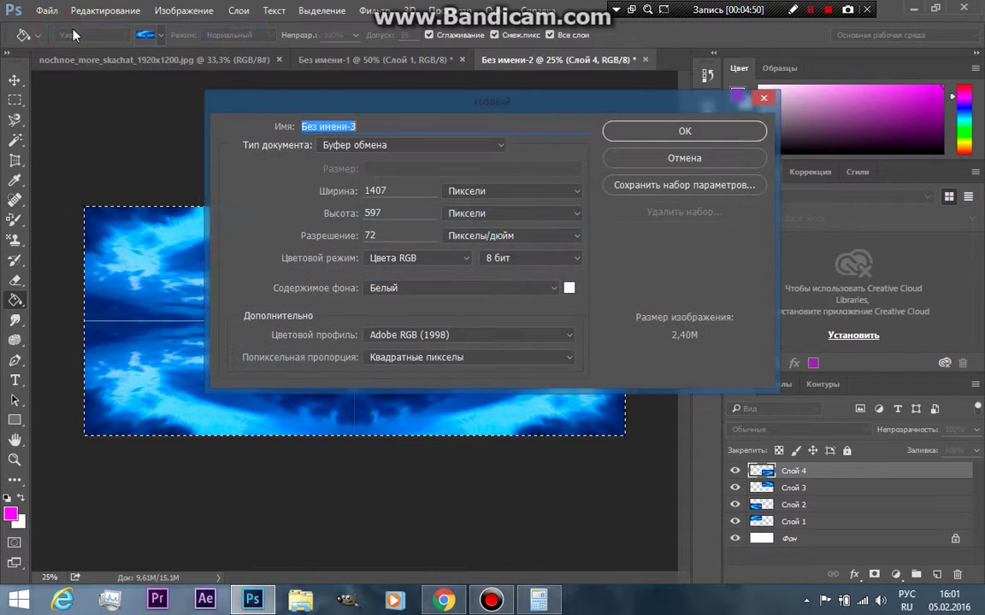
left_click_drag(396, 192, 347, 193)
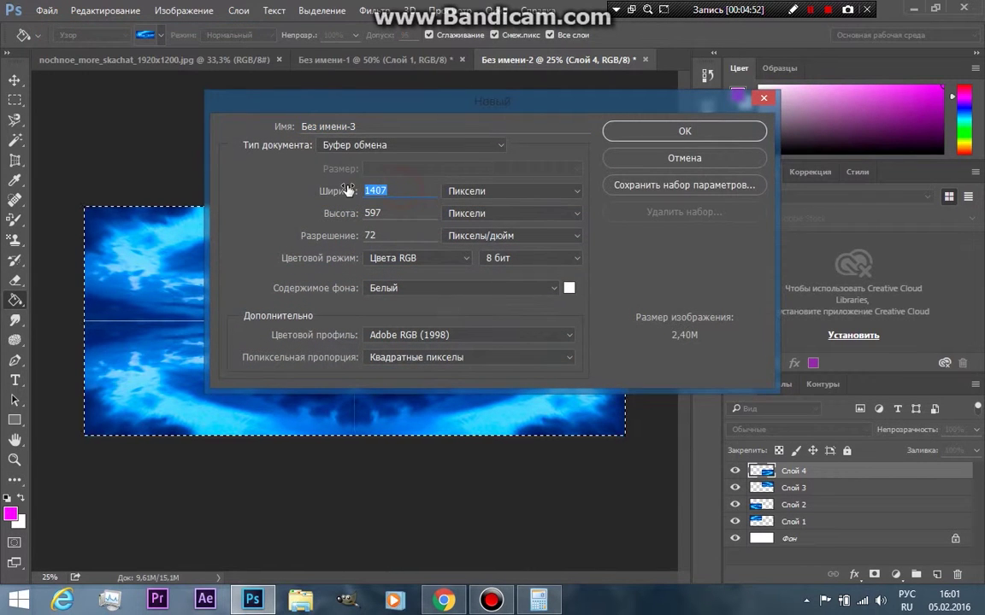
type("40")
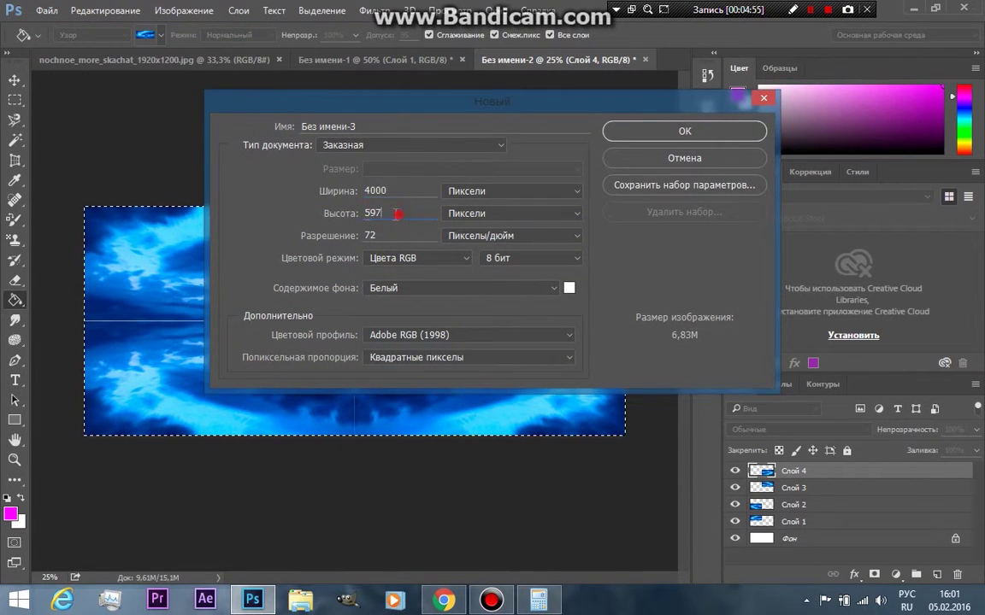
type("4000")
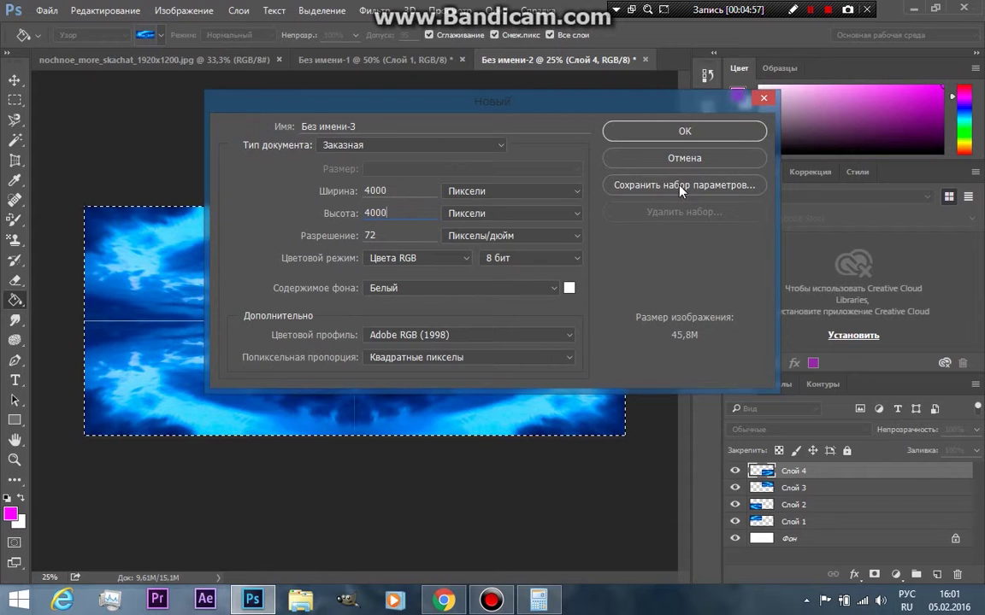
left_click(683, 133)
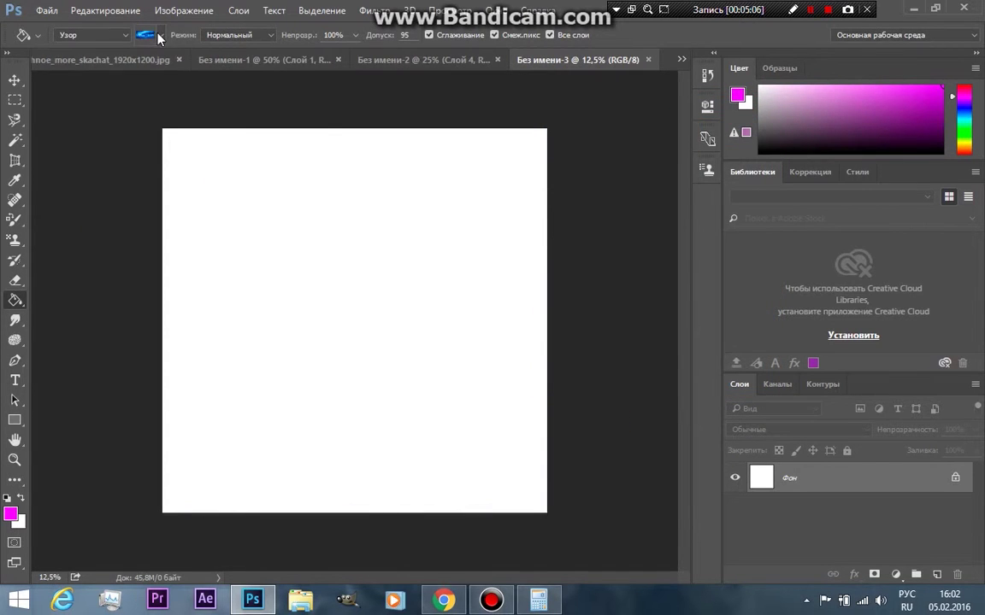
Step: Paint-bucket fill the 4000×4000 canvas with the mirrored sky pattern 'Узор 2'
left_click(158, 35)
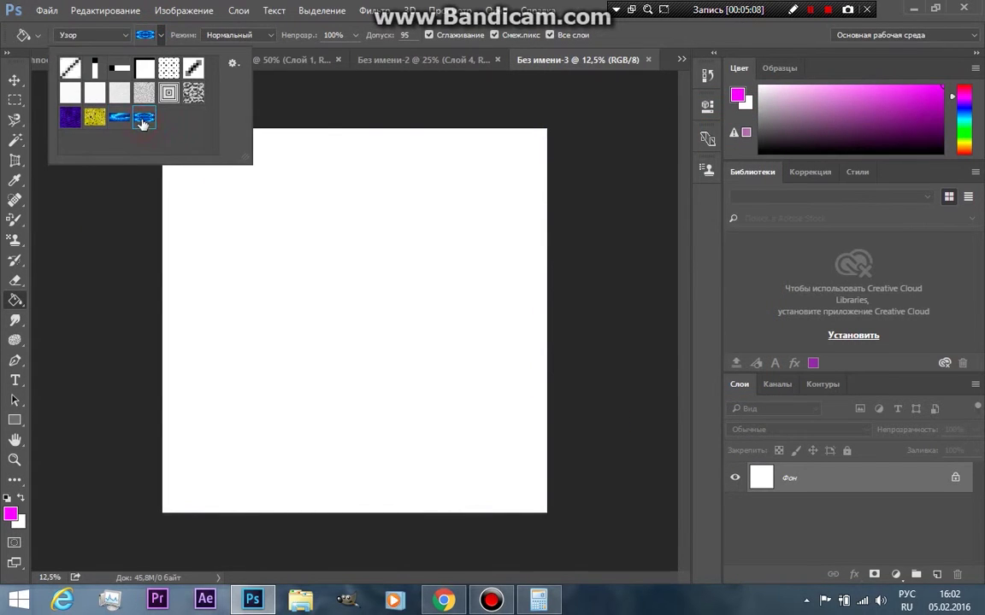
left_click(308, 283)
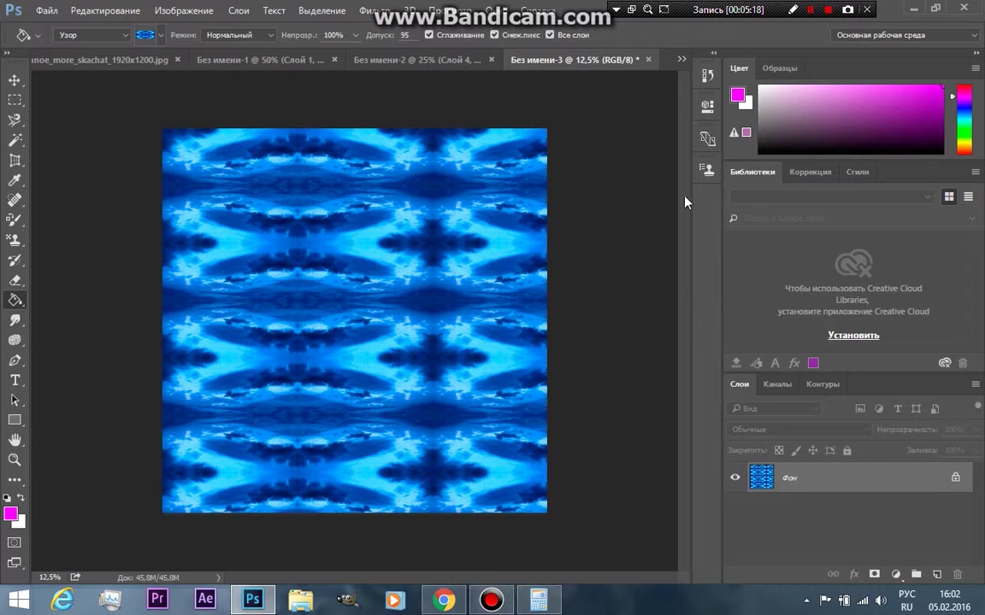
left_click(828, 9)
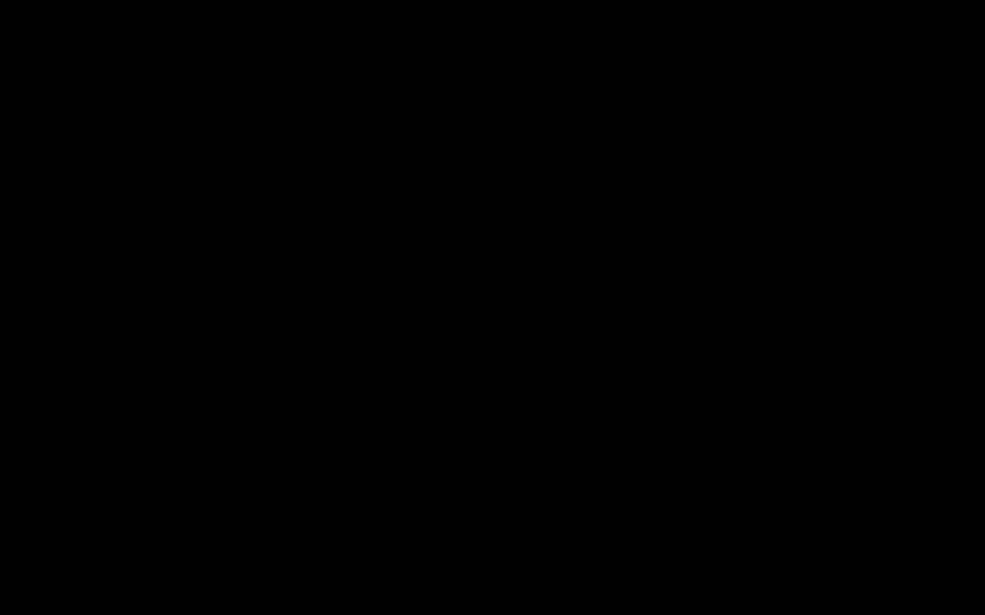